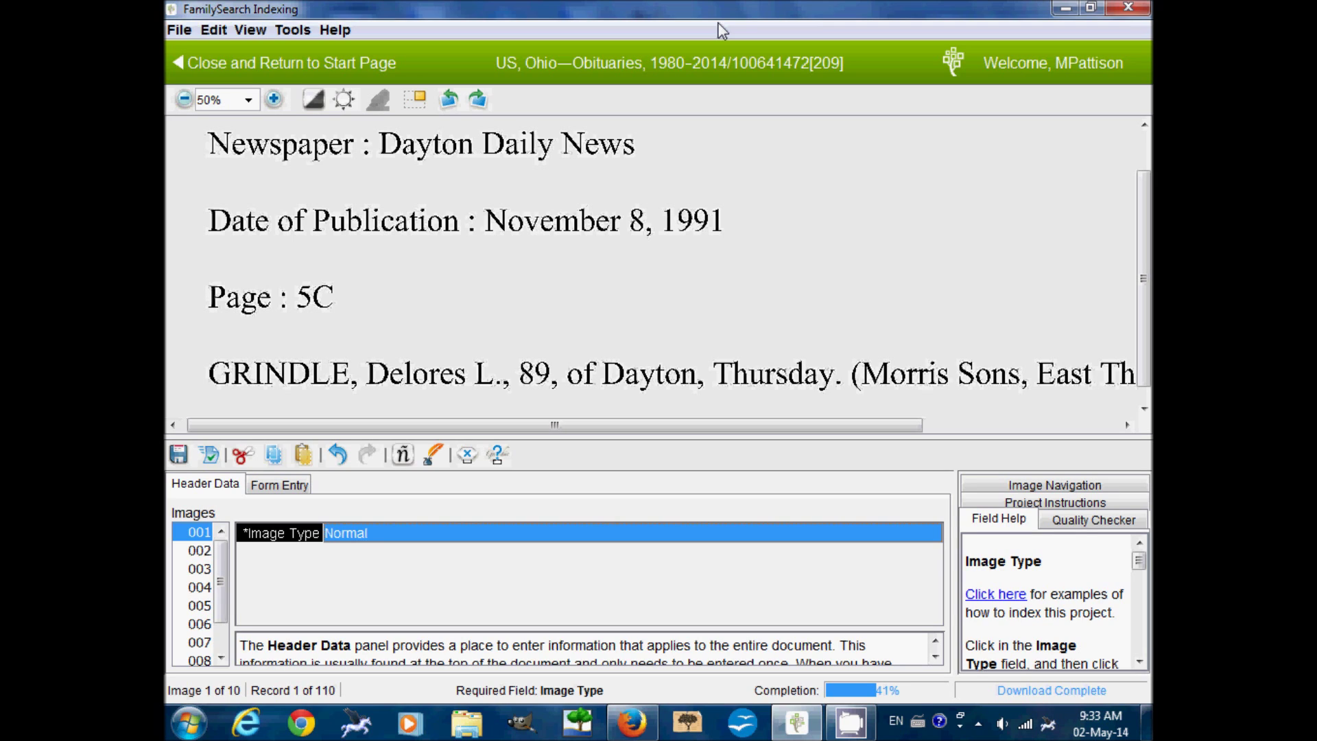
- Switch from Header Data to the Form Entry tab to show the record fields
click(295, 488)
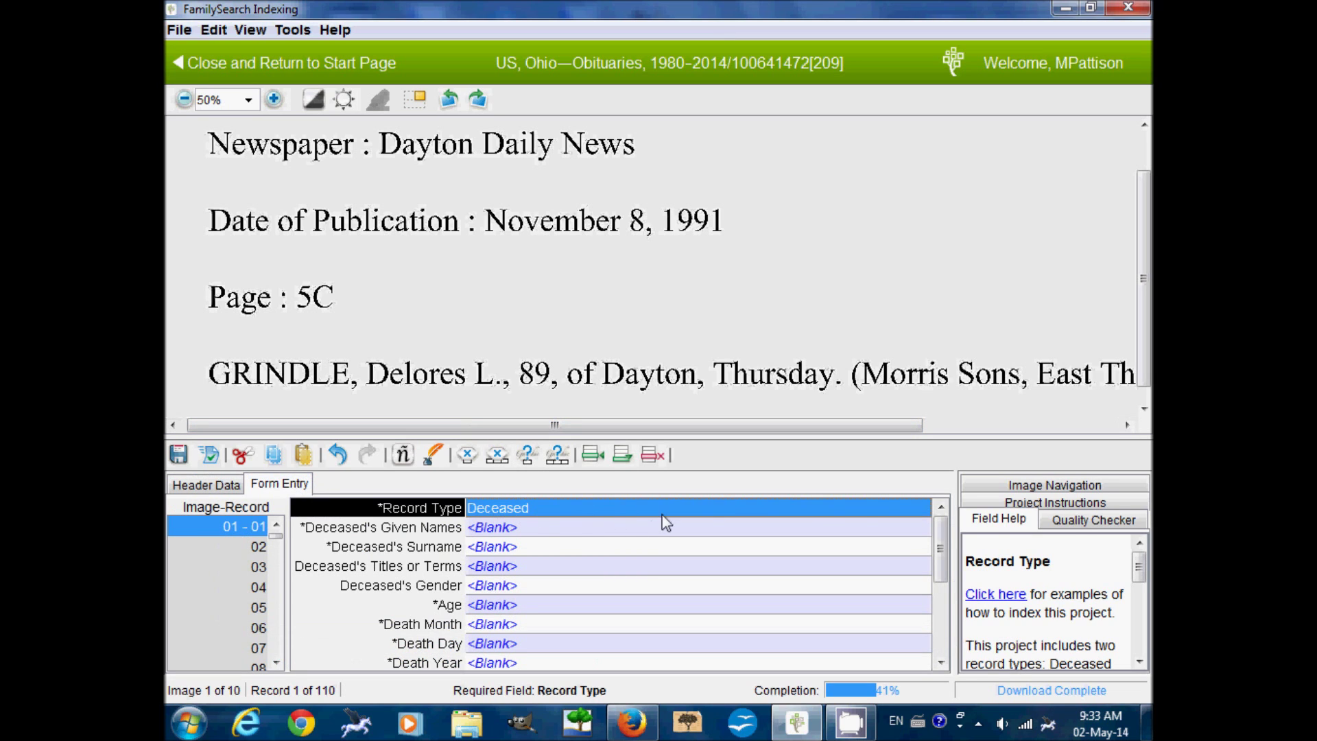
click(920, 511)
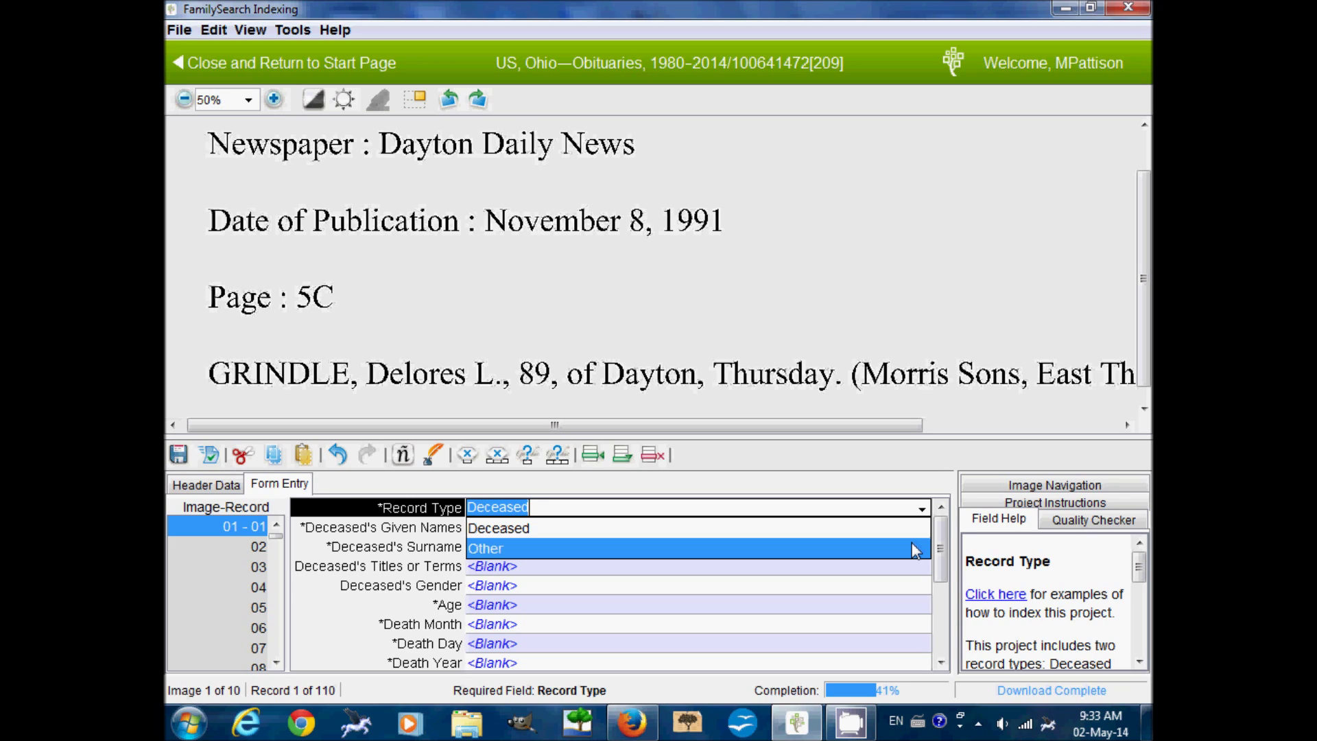
click(887, 470)
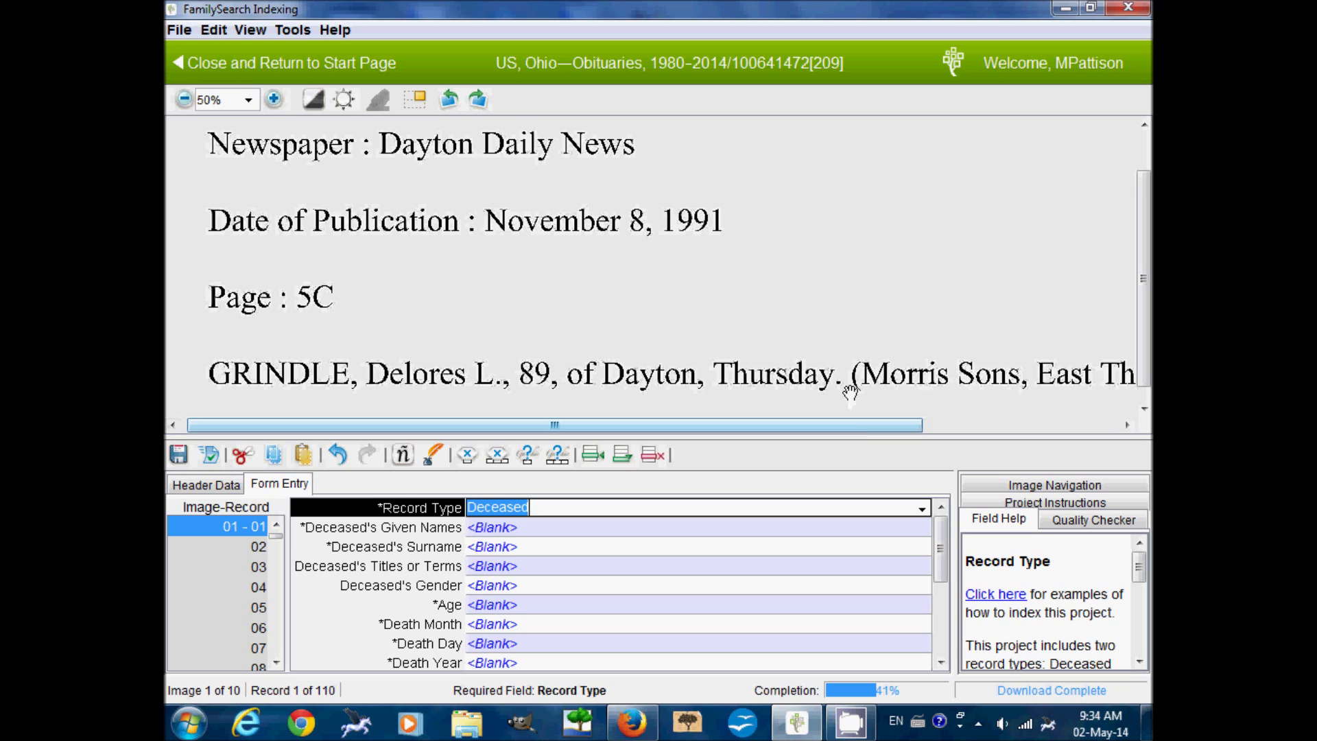
drag(851, 370, 853, 354)
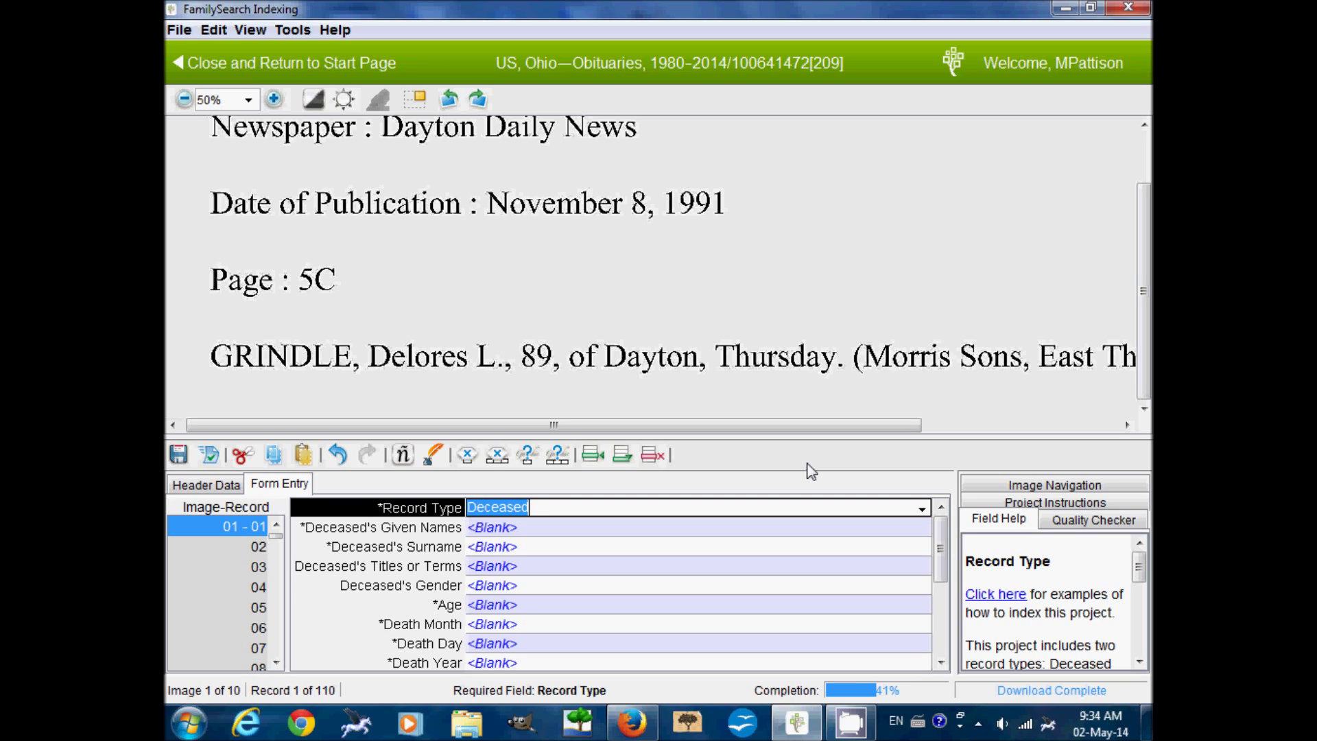
- Enter the deceased's given names and surname in record 1, skipping titles
key(Tab)
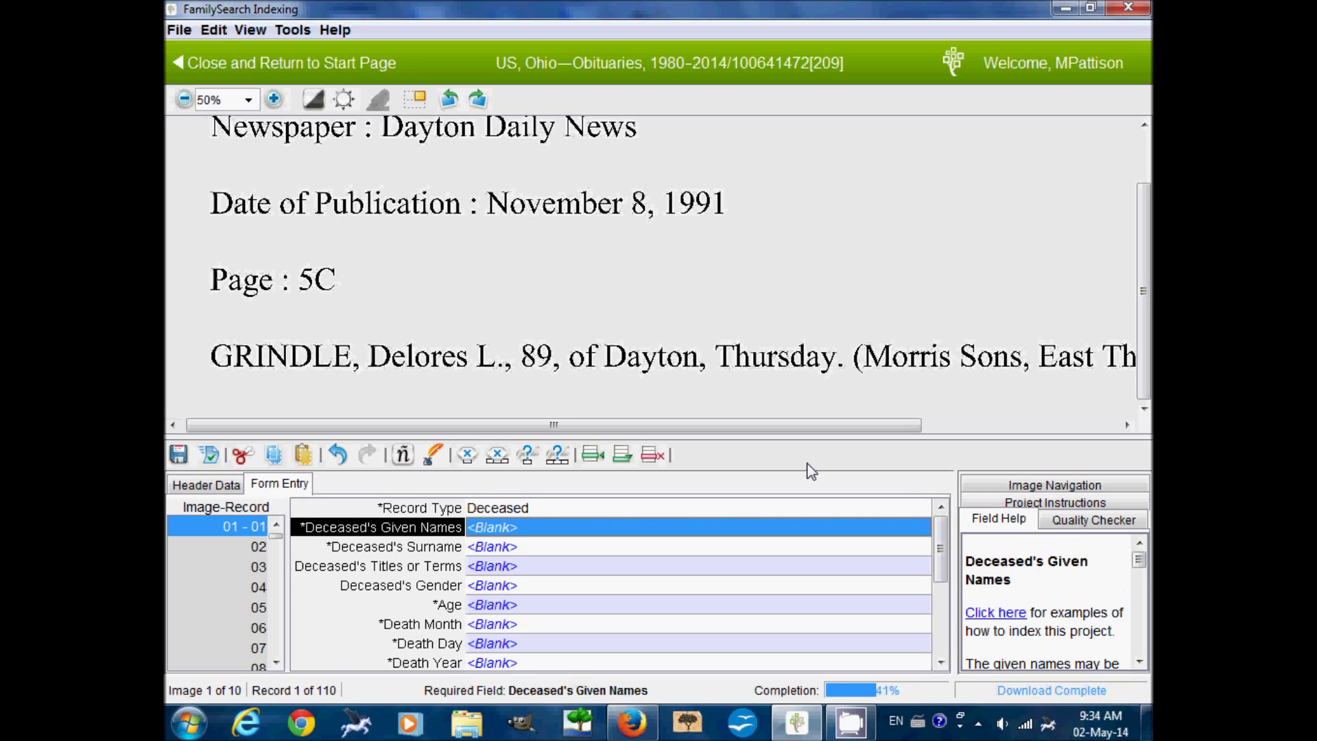
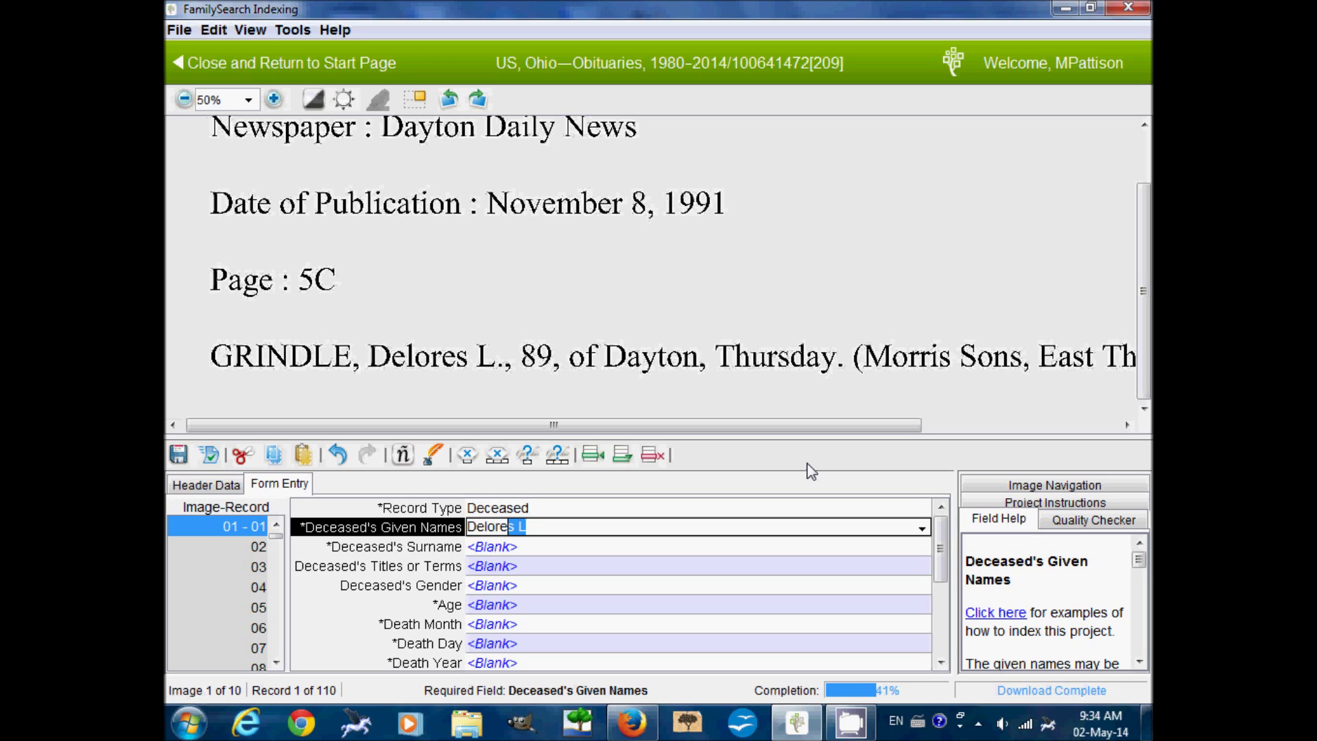
key(Tab)
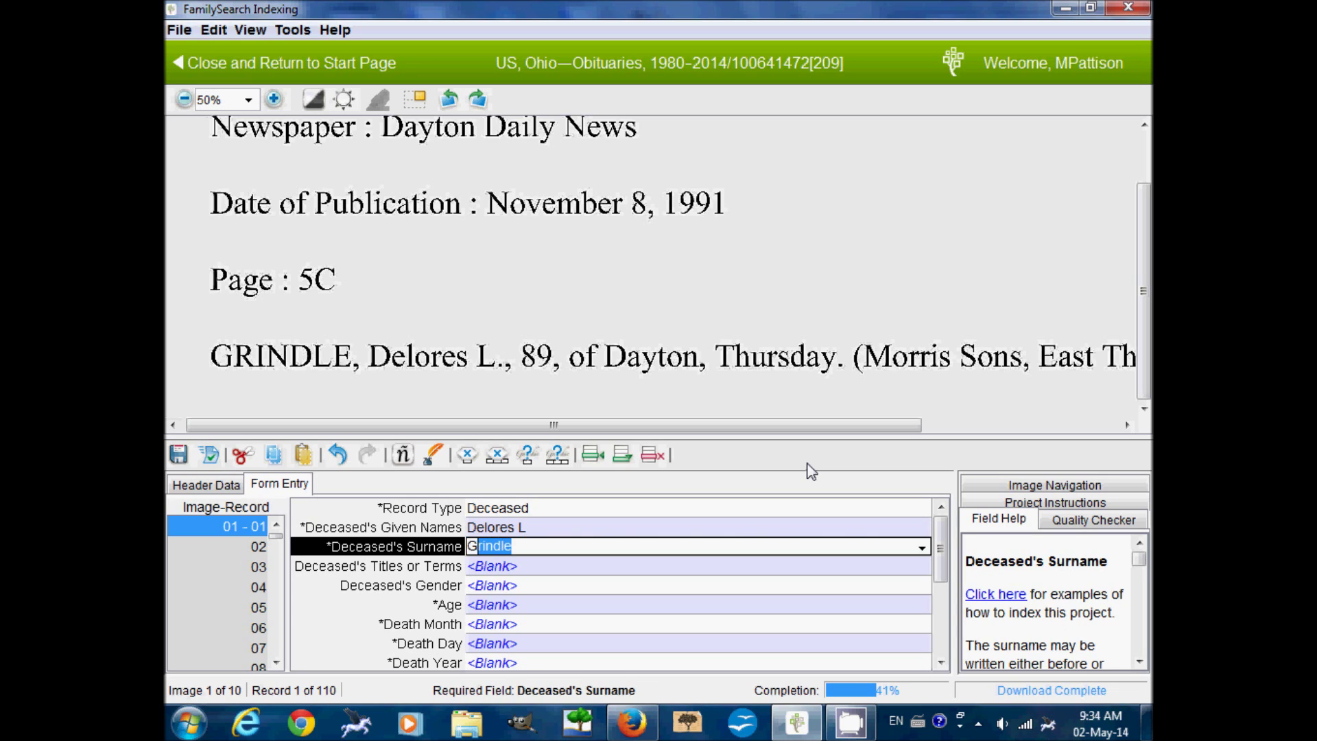
key(Tab)
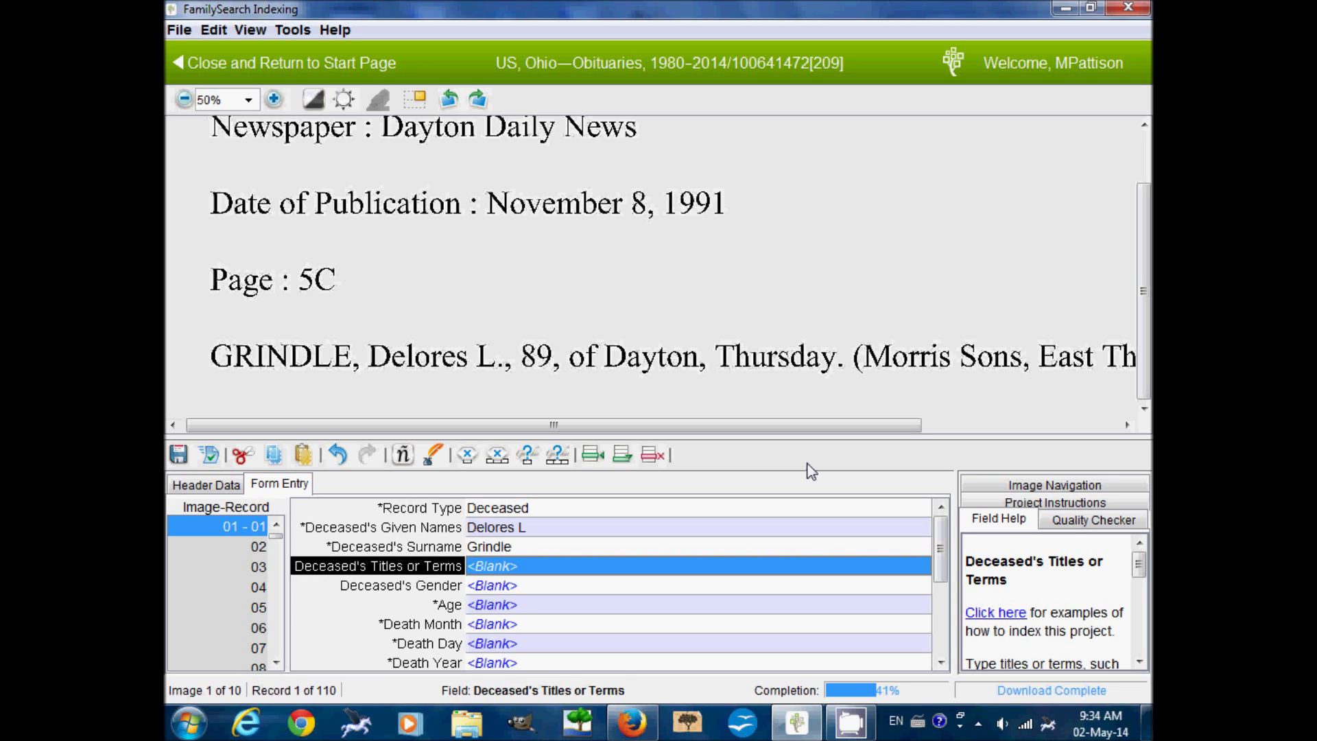
key(Tab)
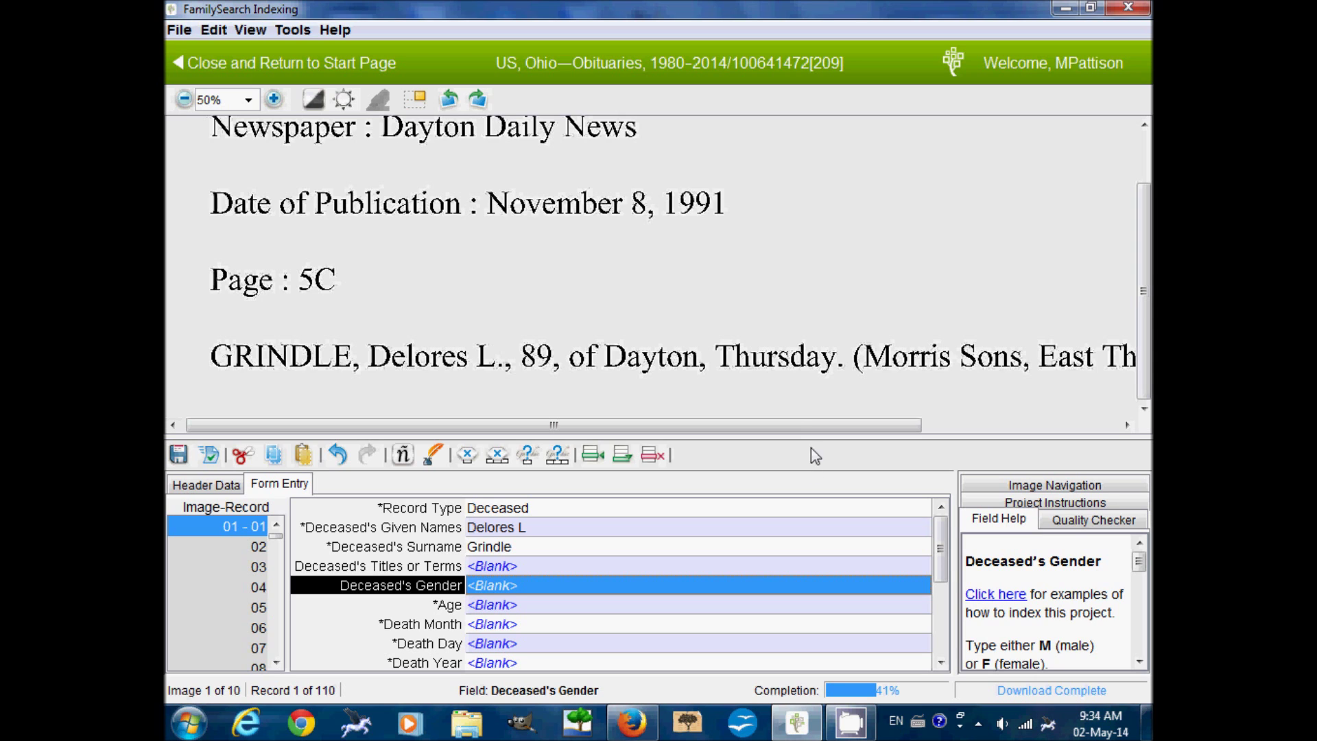
mouse_move(800, 426)
mouse_down()
mouse_move(900, 427)
mouse_move(796, 429)
mouse_up()
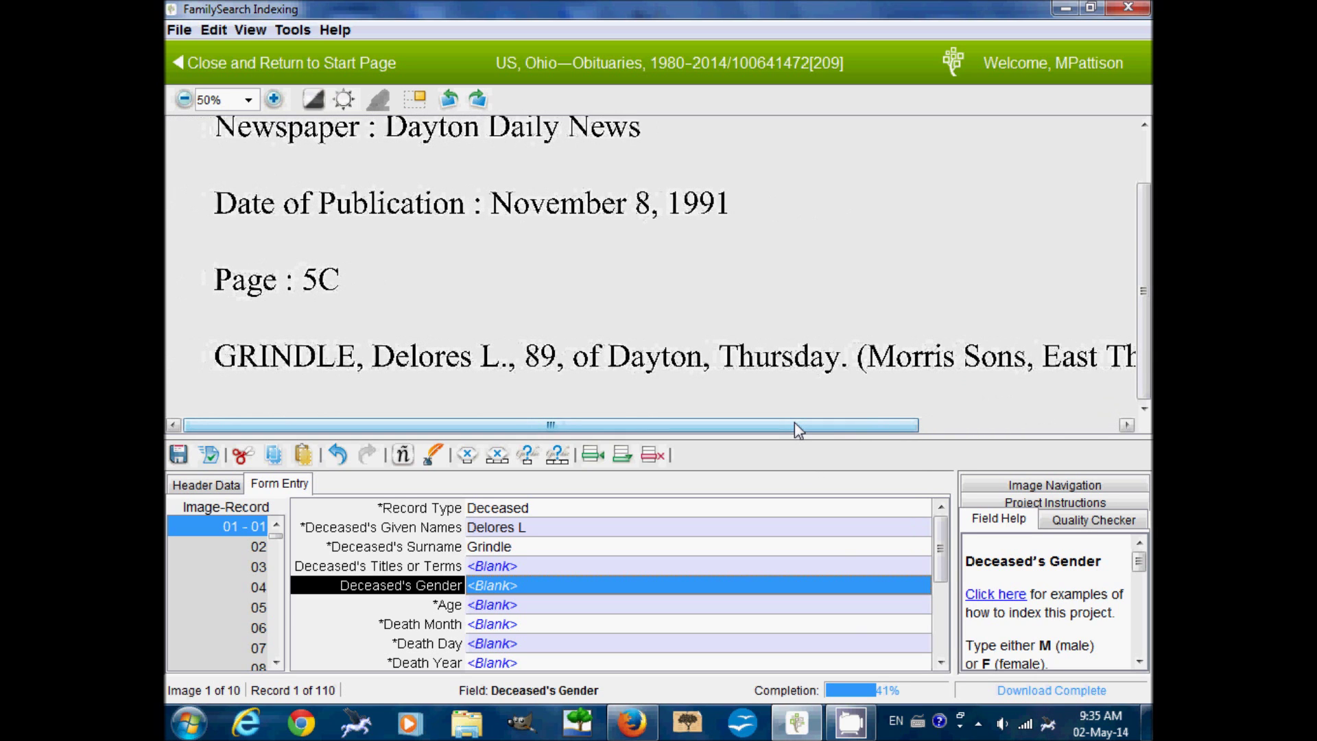
- Enter age 89 and death date Nov 8 1991, then advance to record 2
key(Tab)
text(89)
key(Tab)
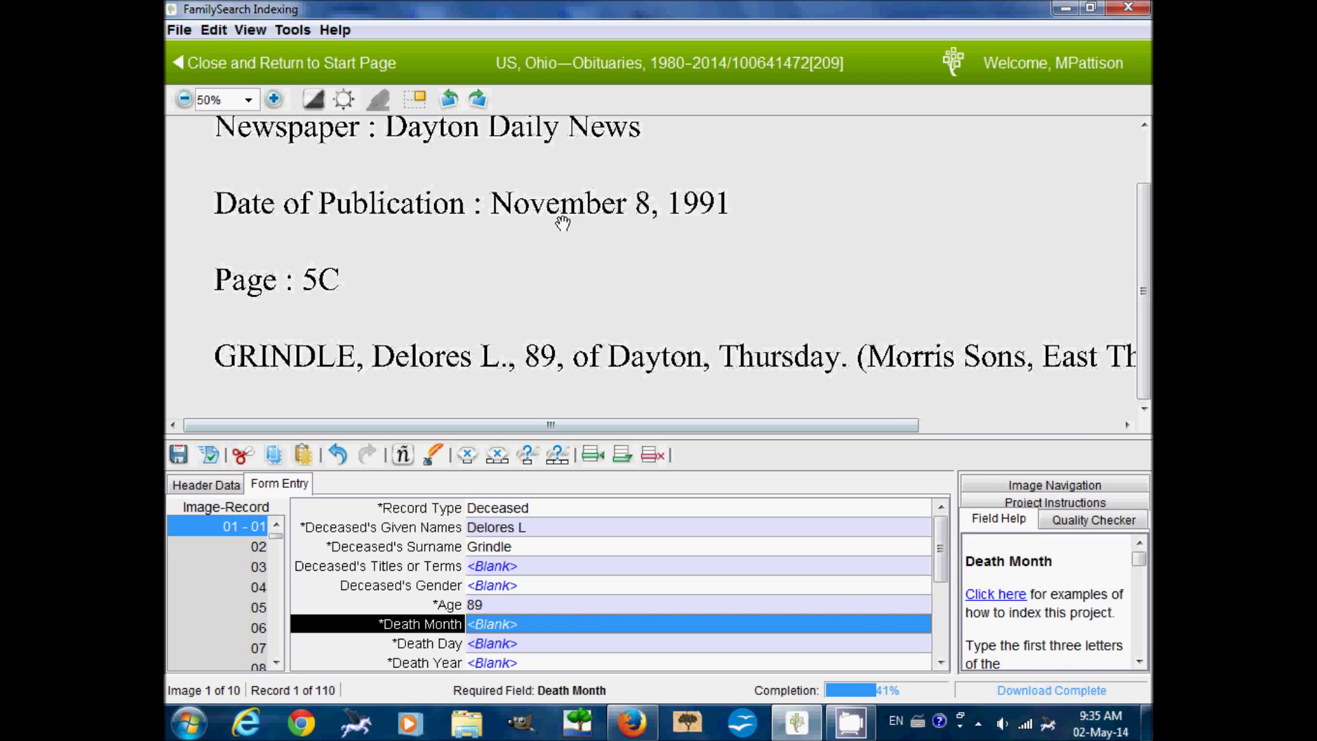
text(Nov)
key(Tab)
text(8)
key(Tab)
text(1991)
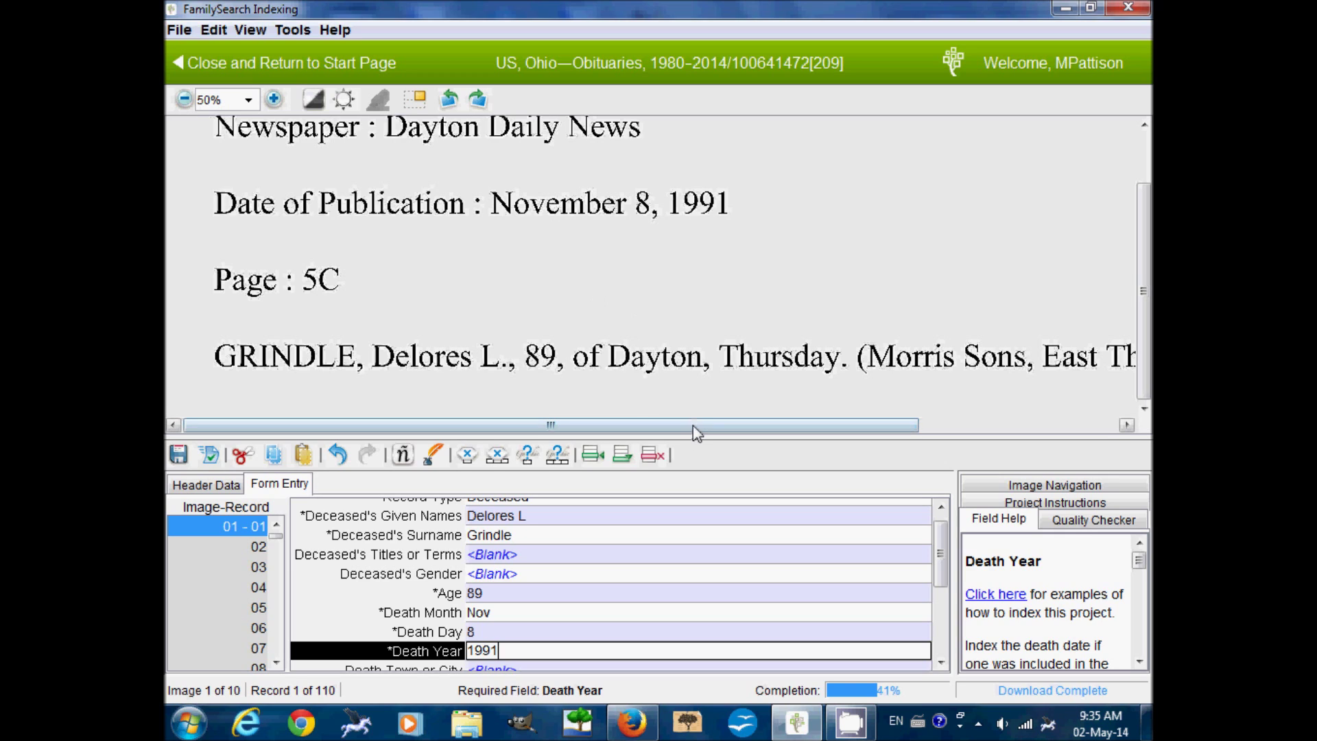
key(Tab)
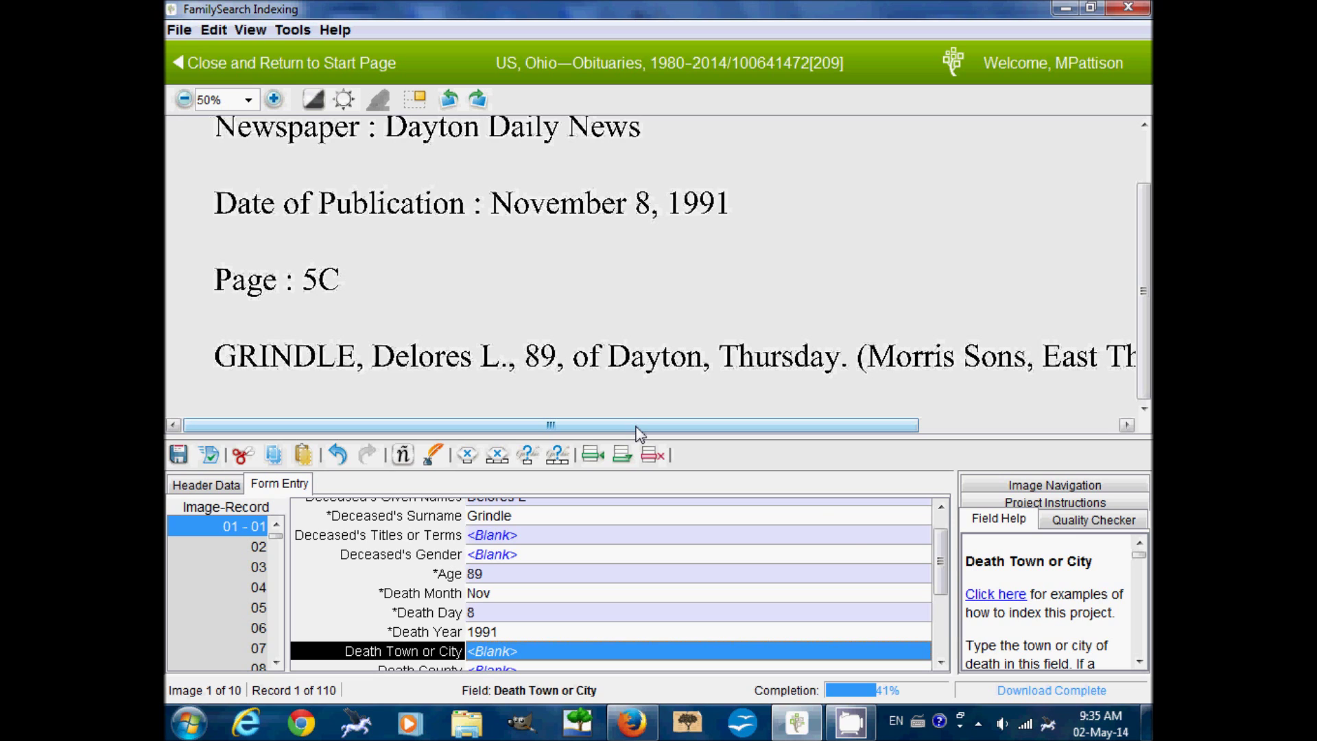
scroll(938, 570, down, 3)
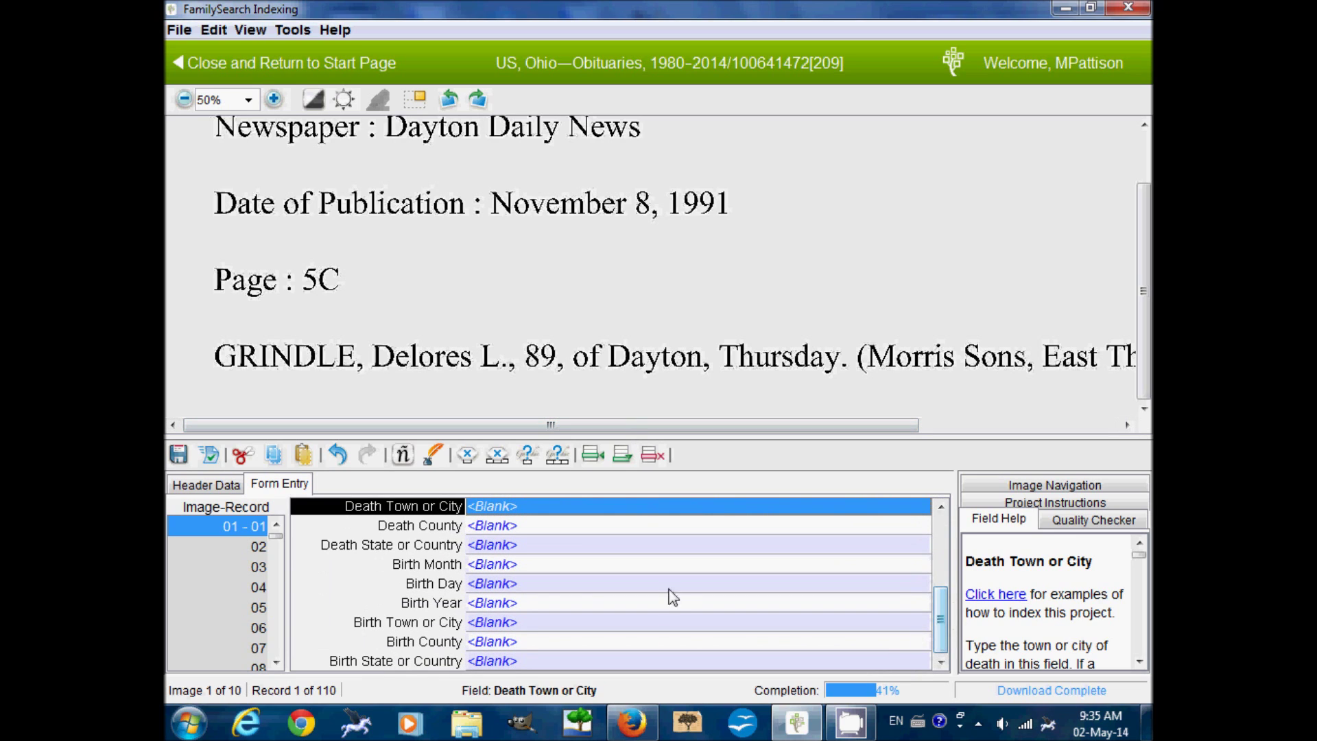
click(518, 663)
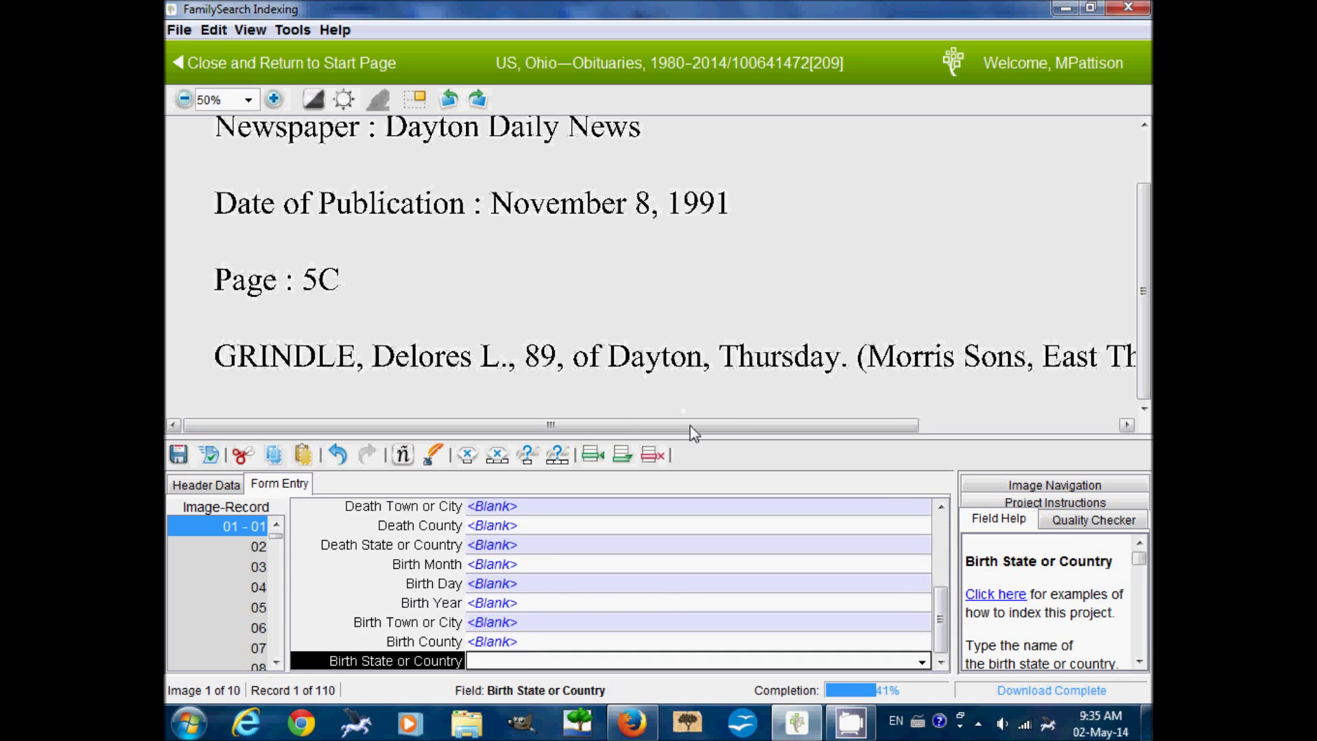
key(Tab)
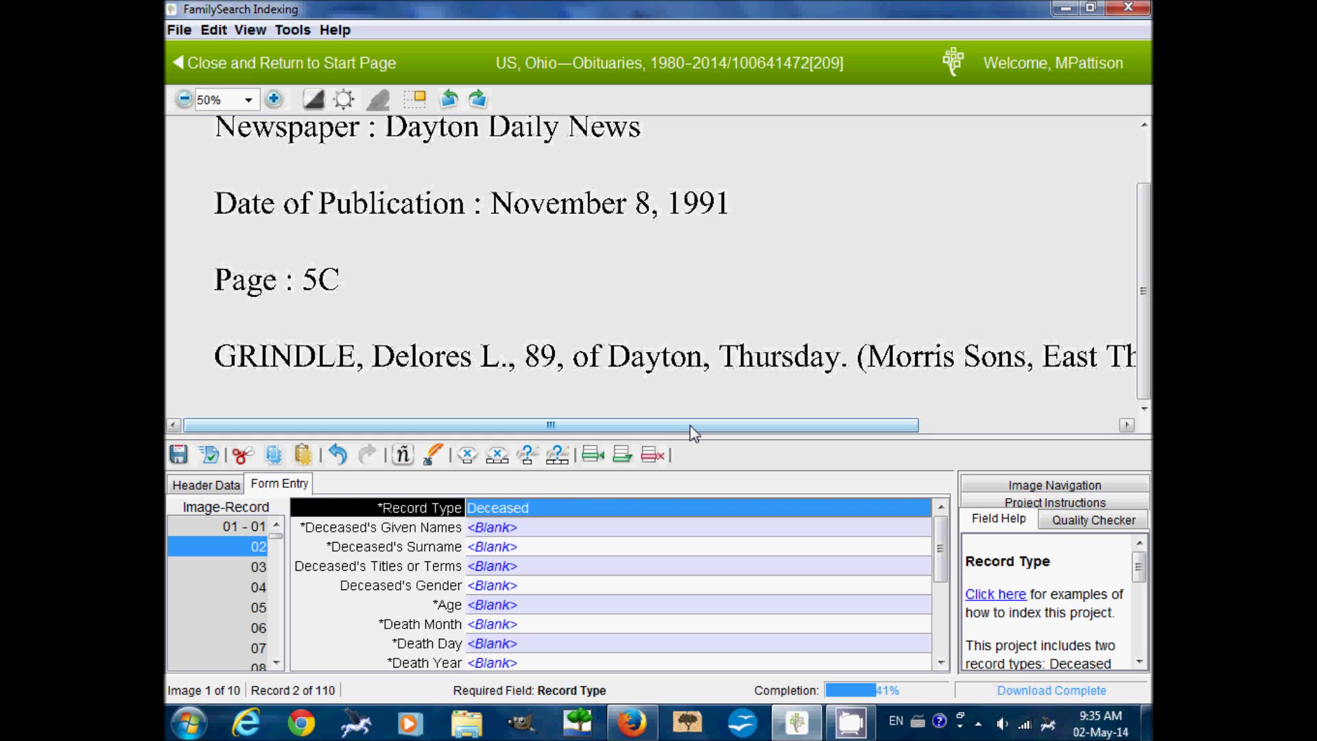
- Mark six empty records blank and add a record for the next image
click(498, 456)
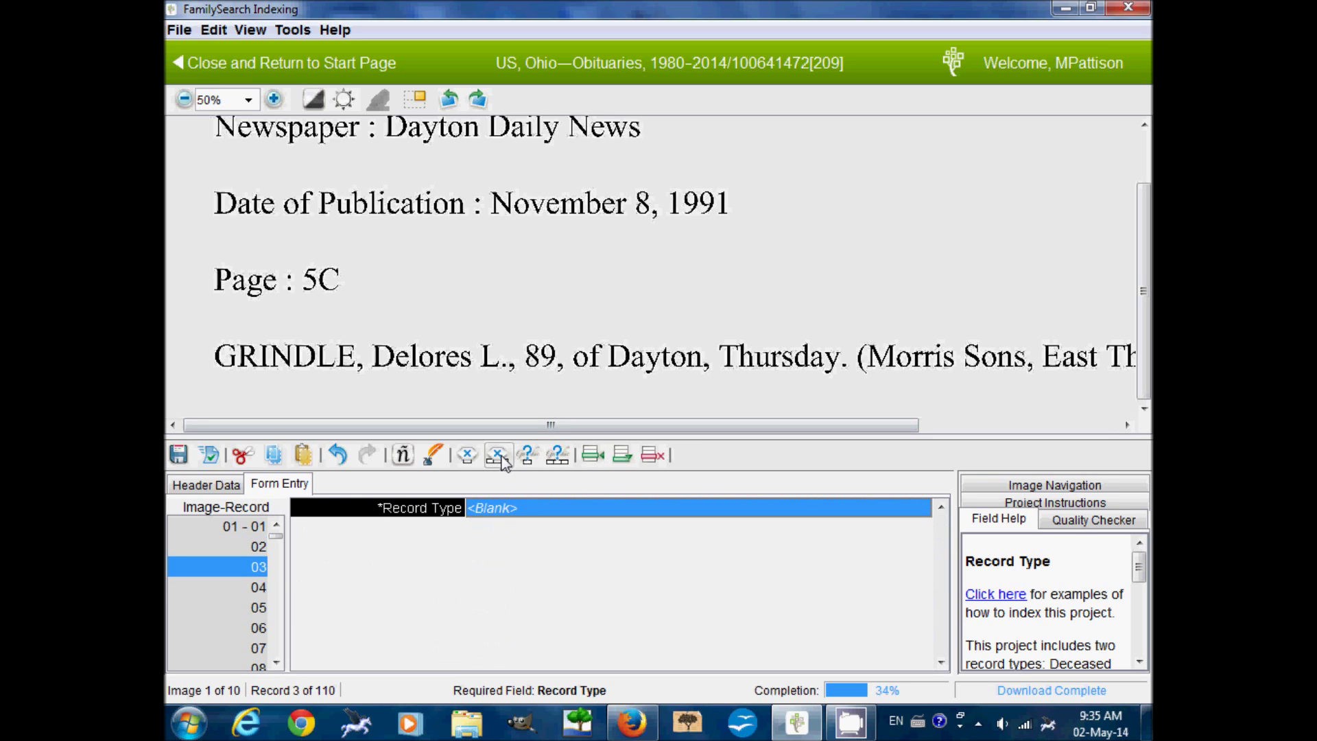
click(501, 458)
click(502, 458)
click(501, 458)
click(501, 458)
click(502, 459)
click(502, 458)
click(502, 458)
click(501, 458)
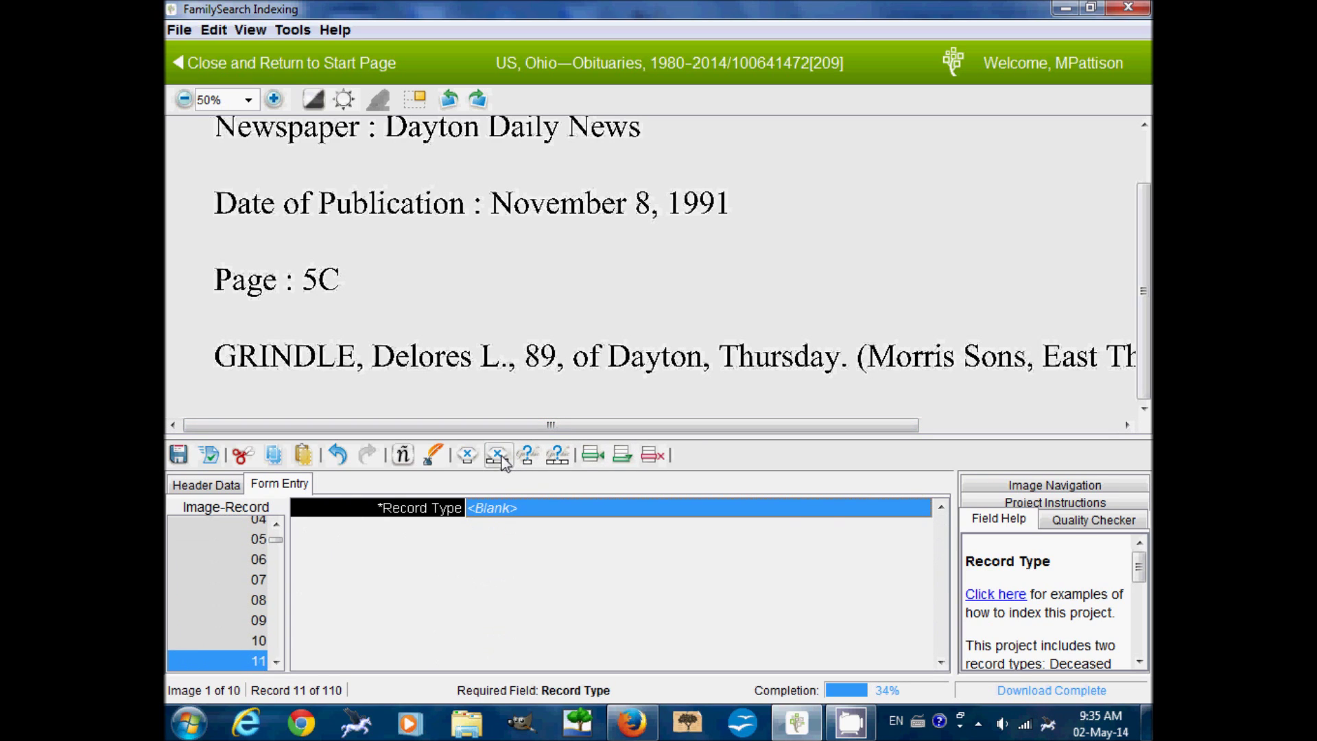
click(501, 458)
click(604, 397)
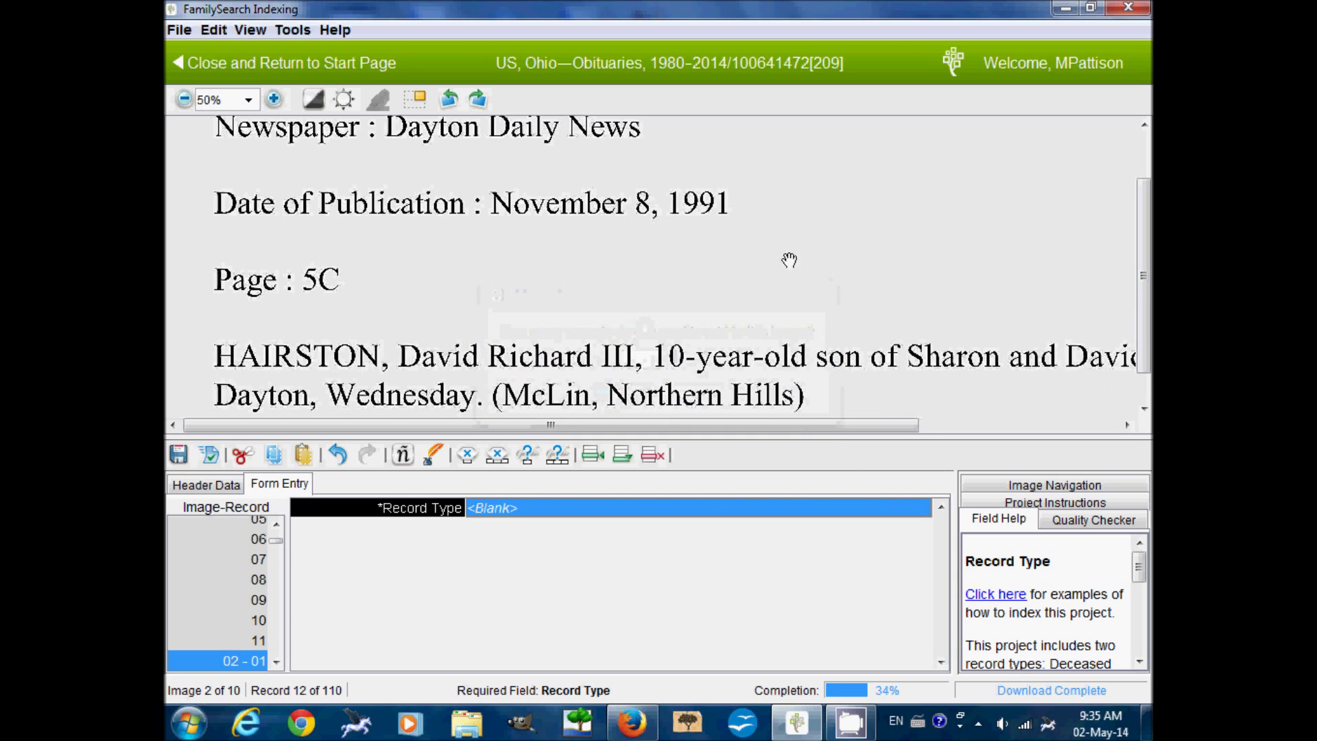
- Set record type Deceased with the boy's given names, surname, title III and gender M
text(Deceased)
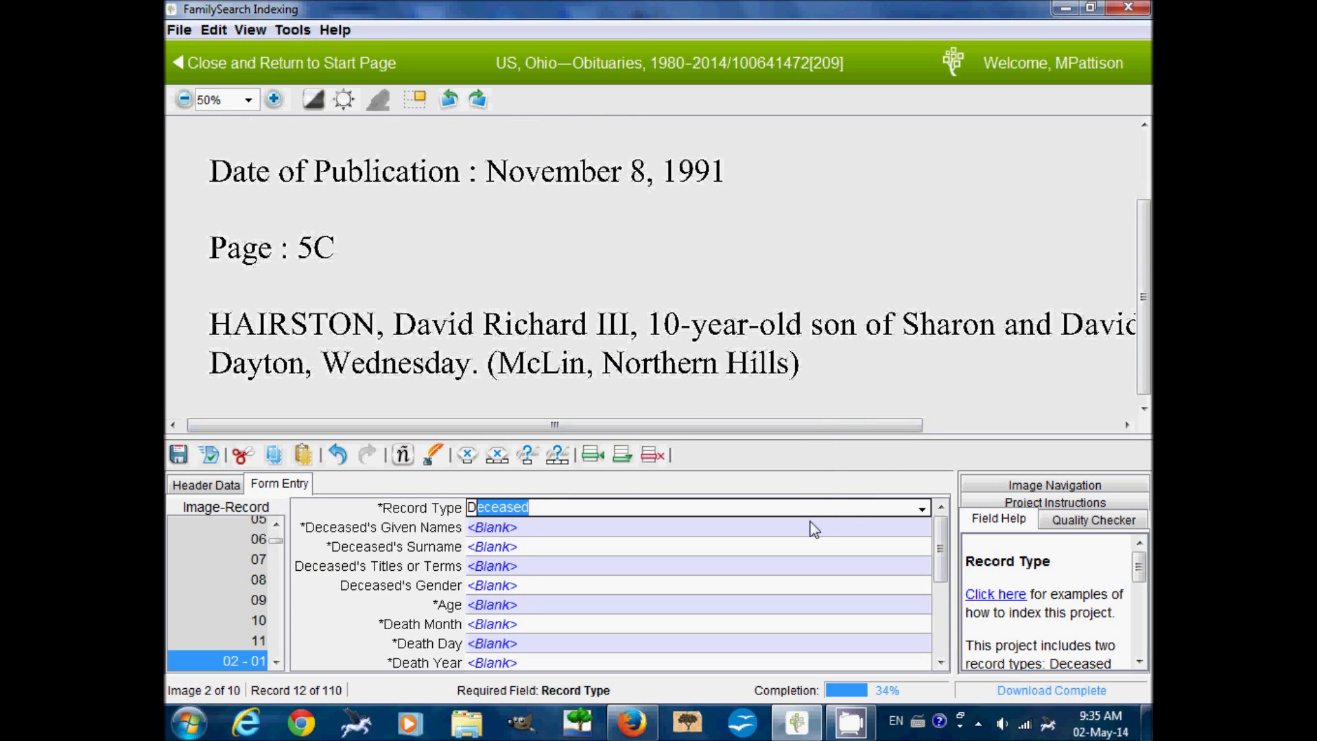
key(Tab)
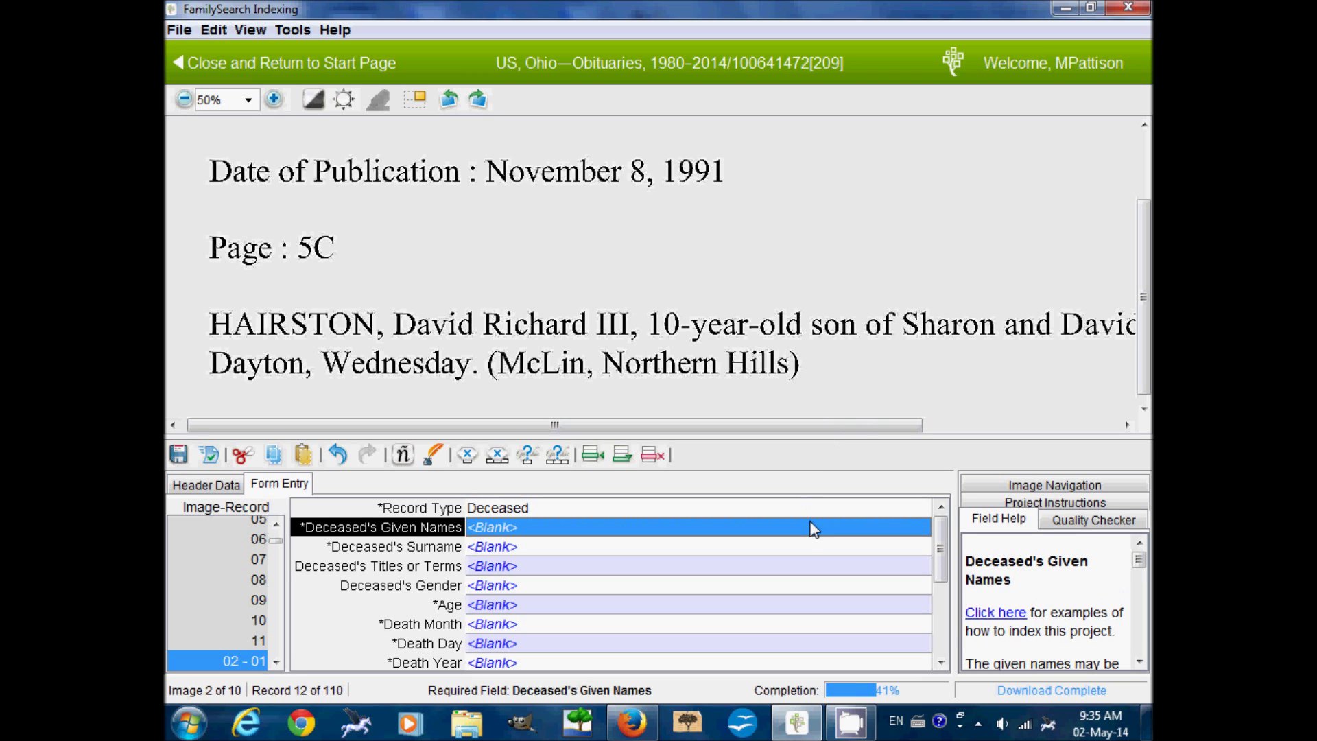
key(Tab)
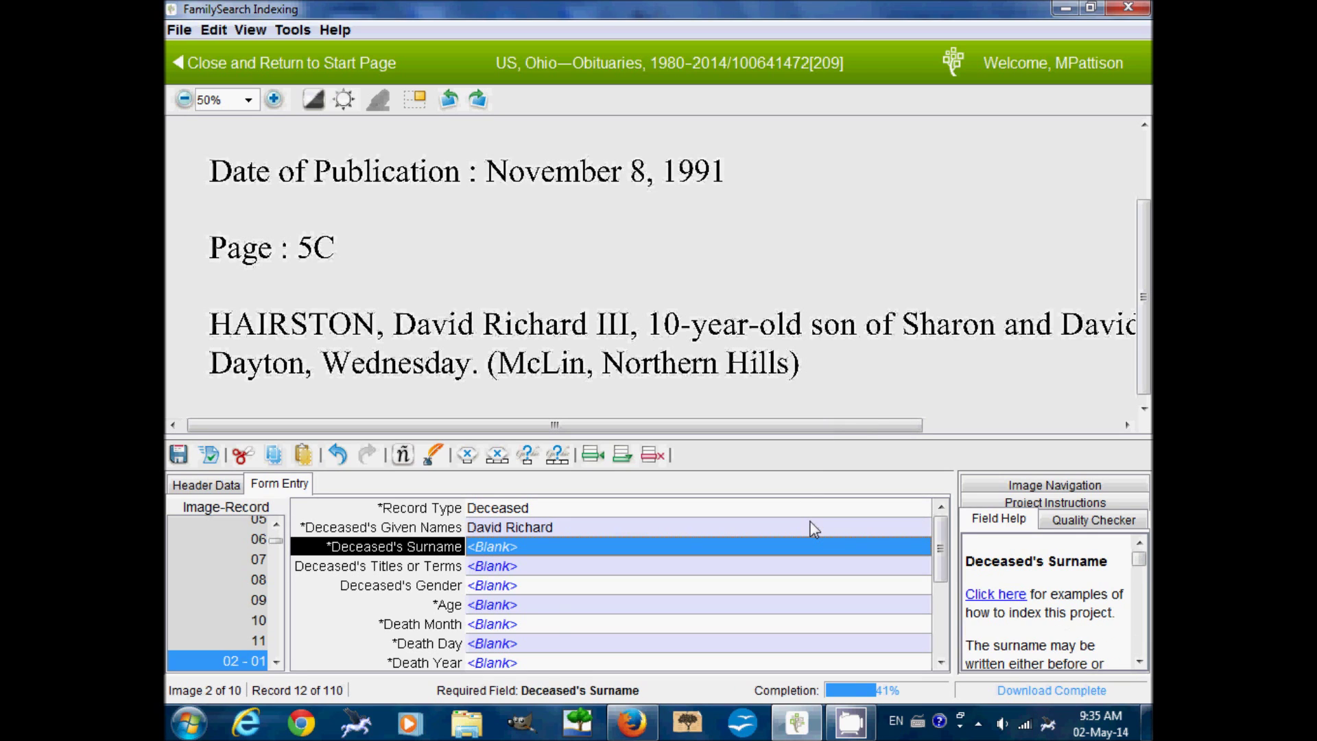
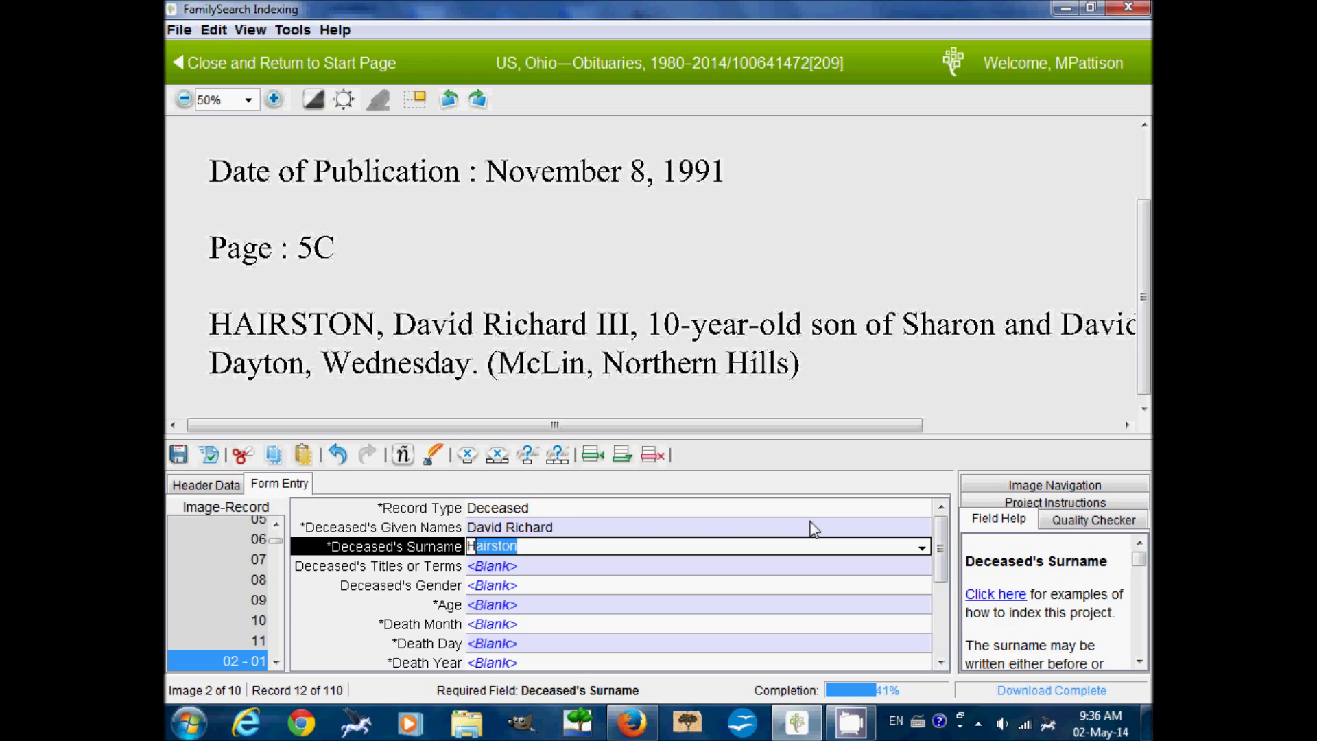
key(Tab)
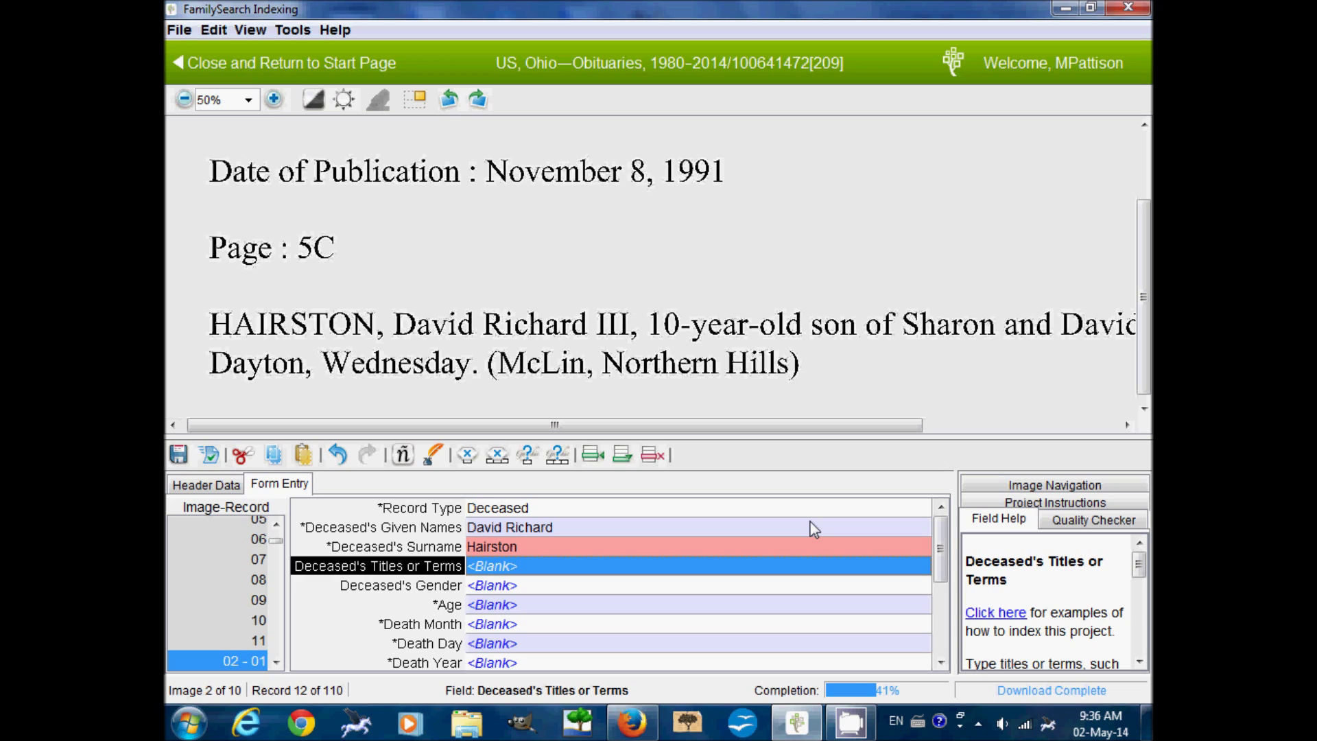
text(III)
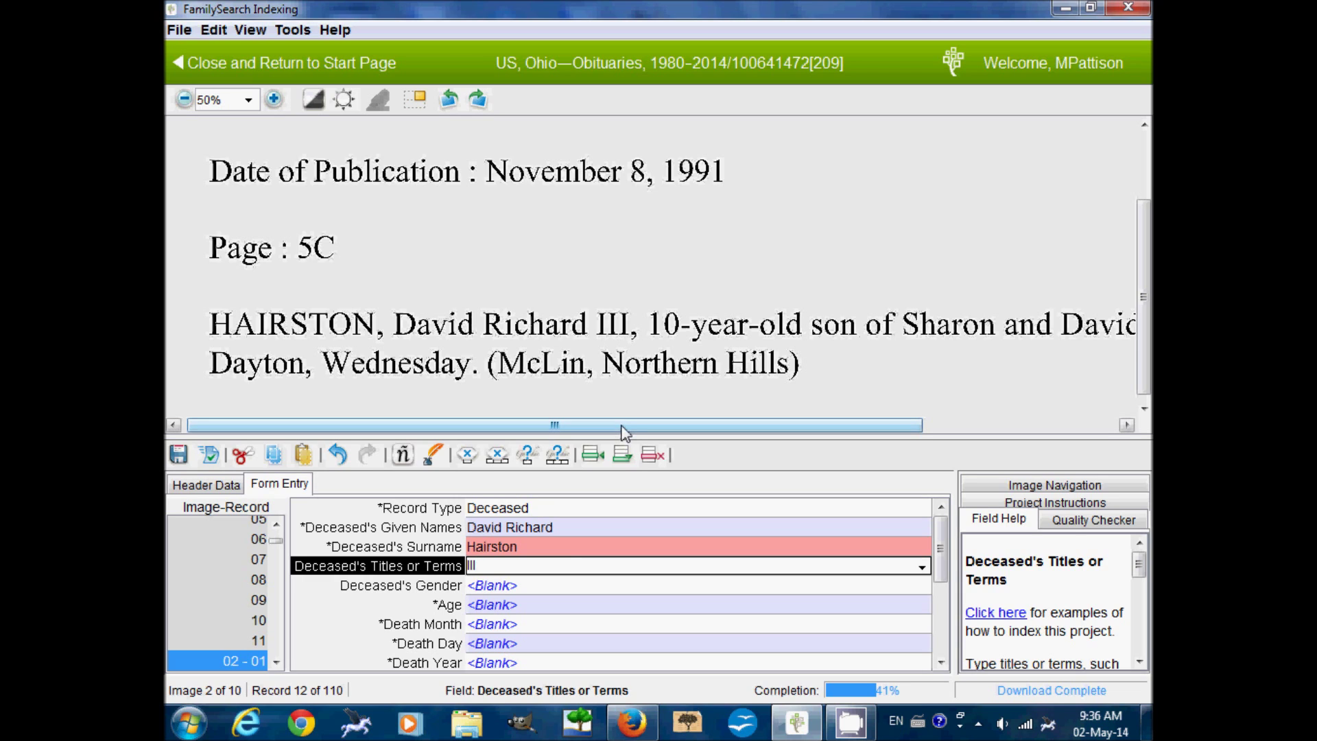
click(529, 590)
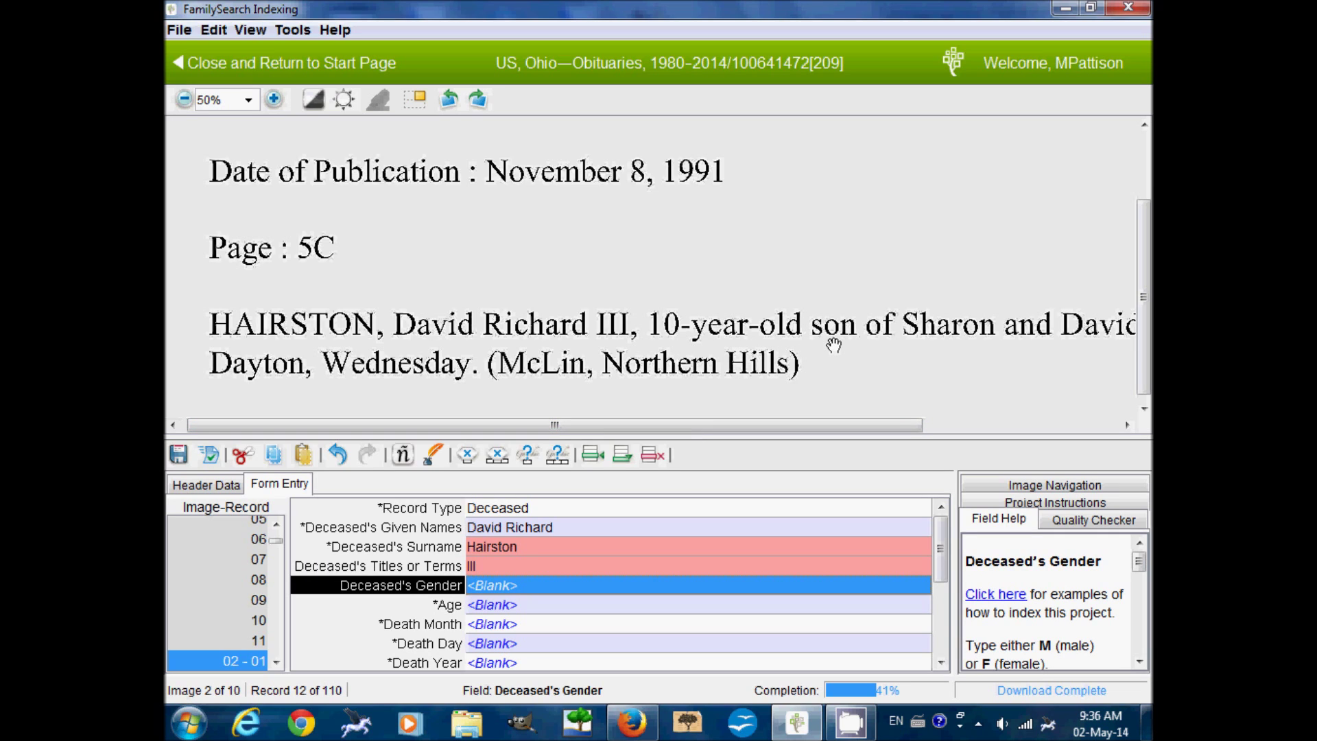
text(M)
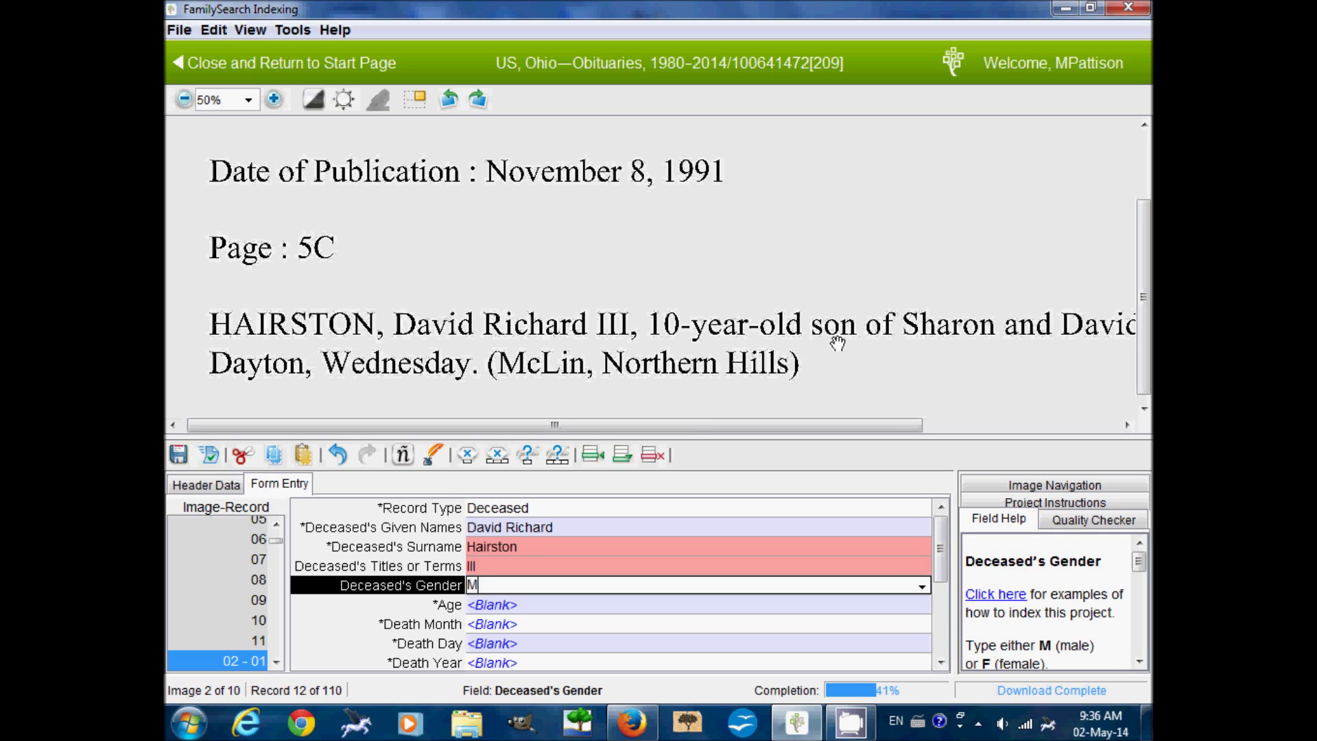
key(Tab)
- Enter age 10 and death date Nov 8 1991, then start a new record
text(10)
key(Tab)
drag(837, 343, 895, 329)
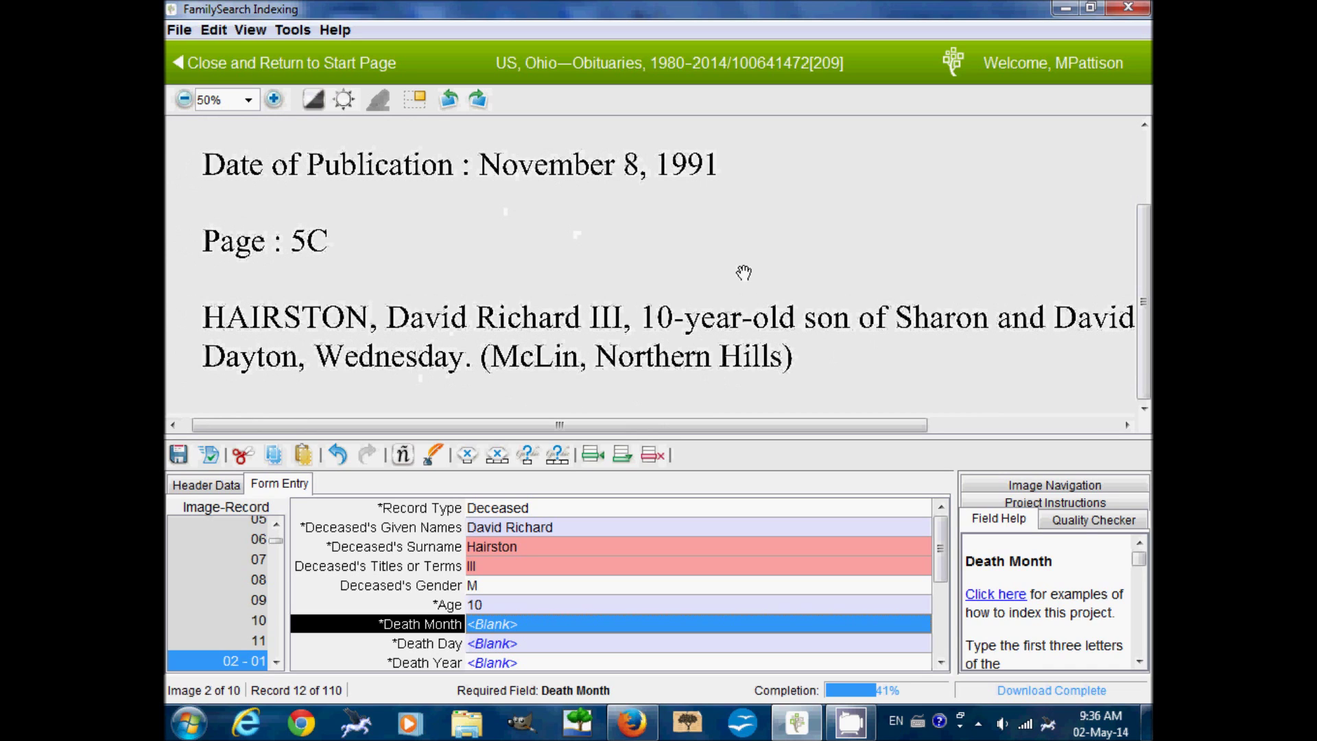
text(Nov)
key(Tab)
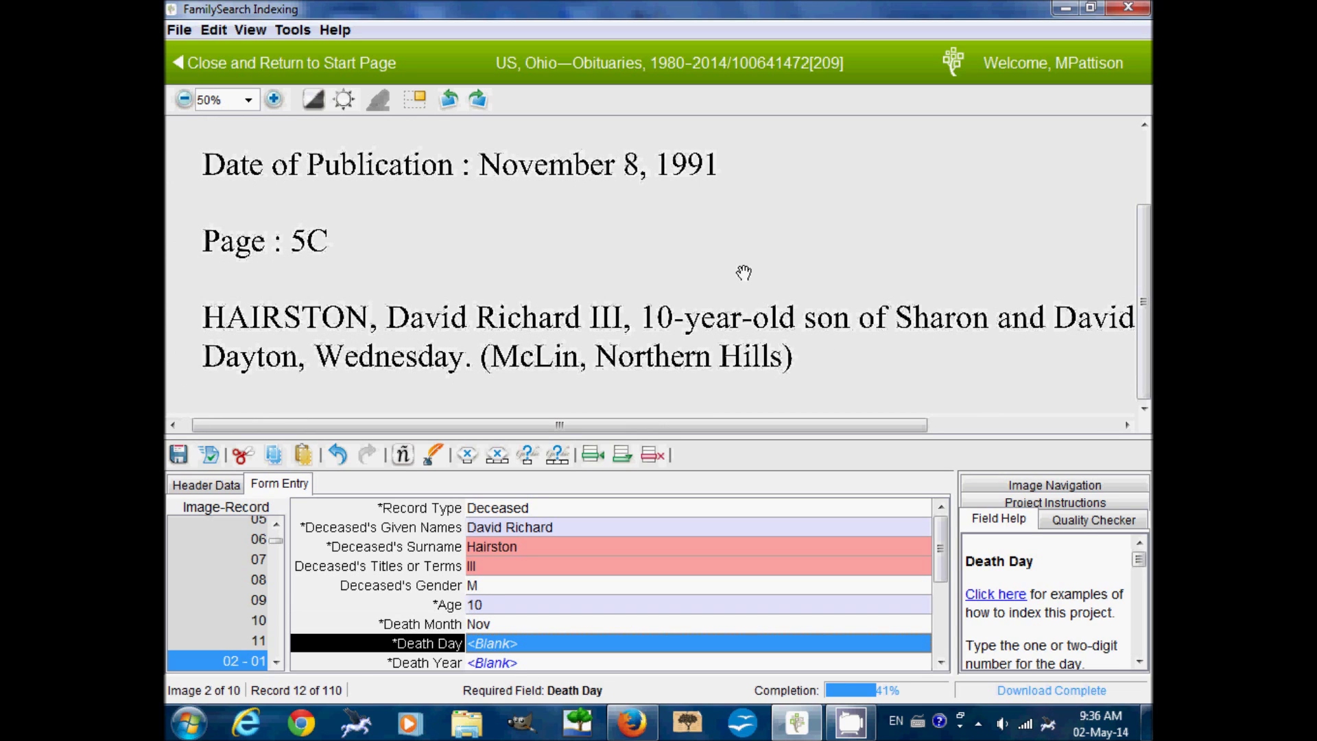
text(8)
key(Tab)
text(1991)
key(Tab)
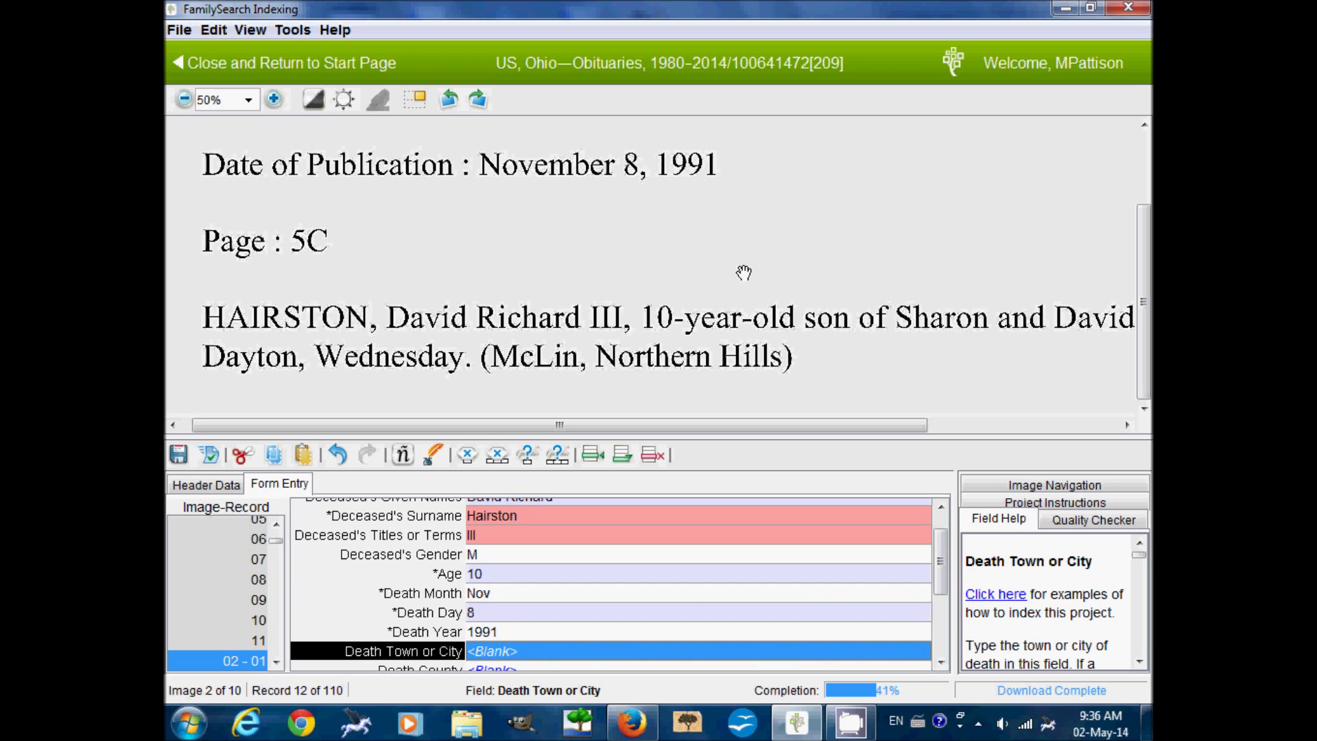
drag(957, 374, 625, 398)
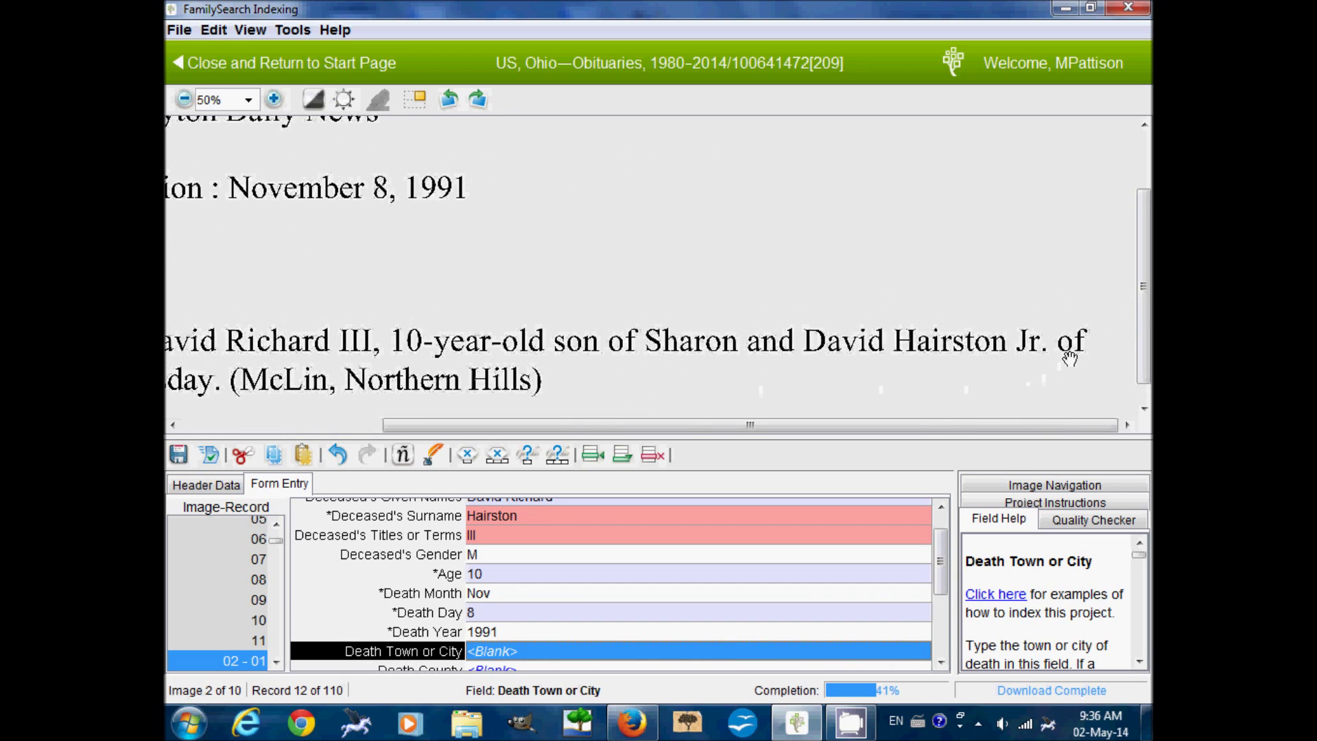
drag(886, 425, 686, 454)
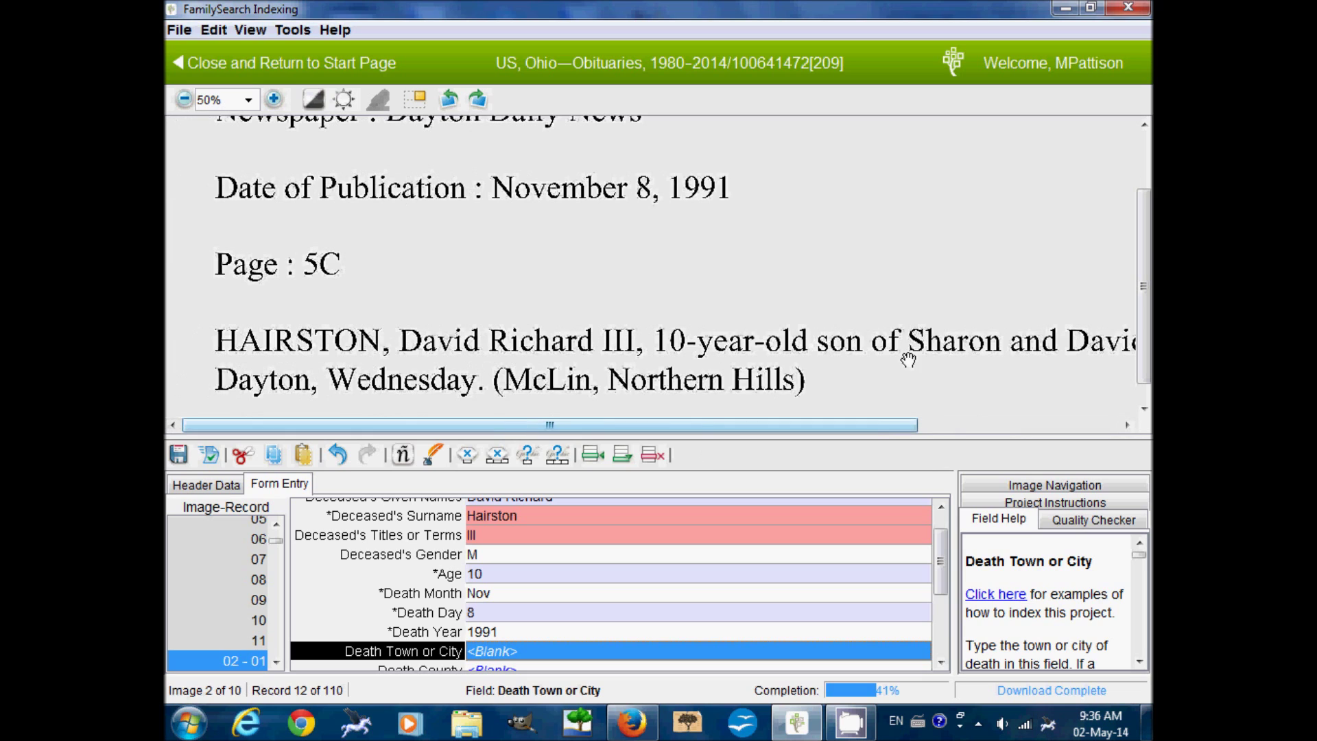
scroll(947, 557, down, 3)
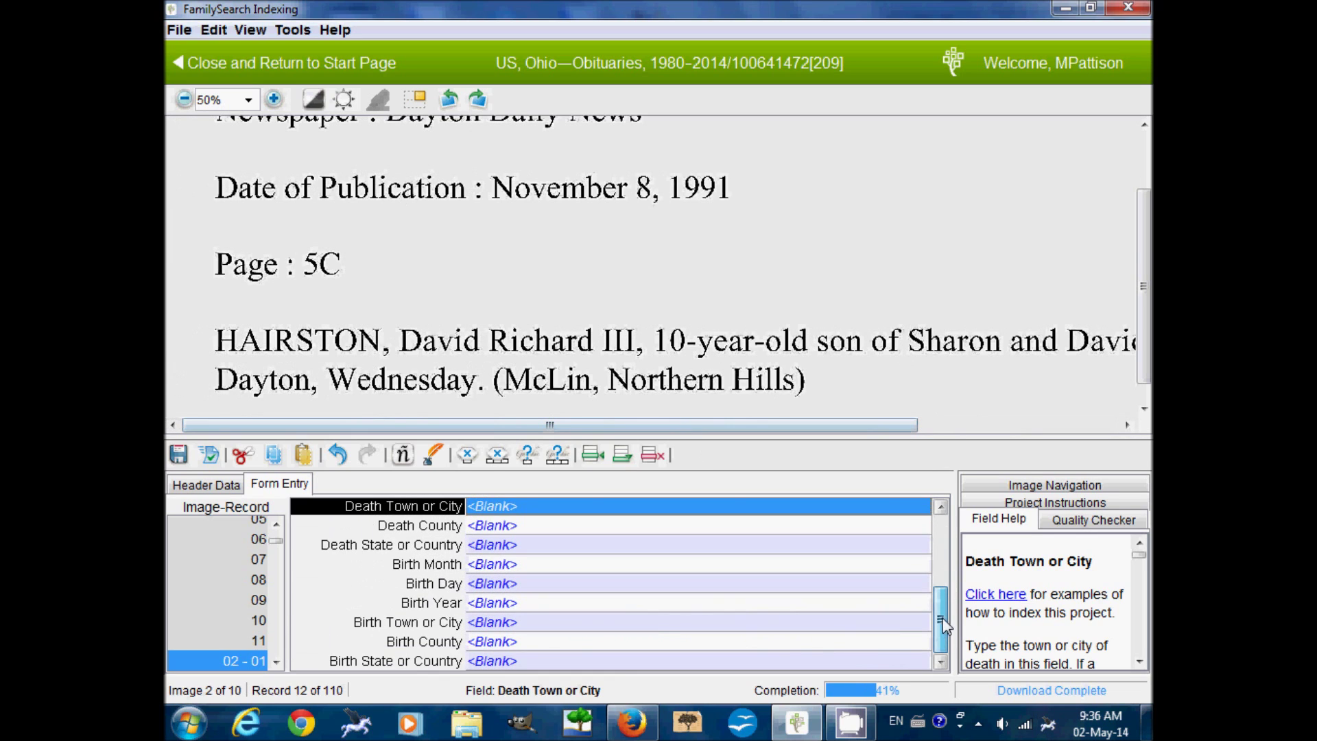
key(ctrl+End)
key(Tab)
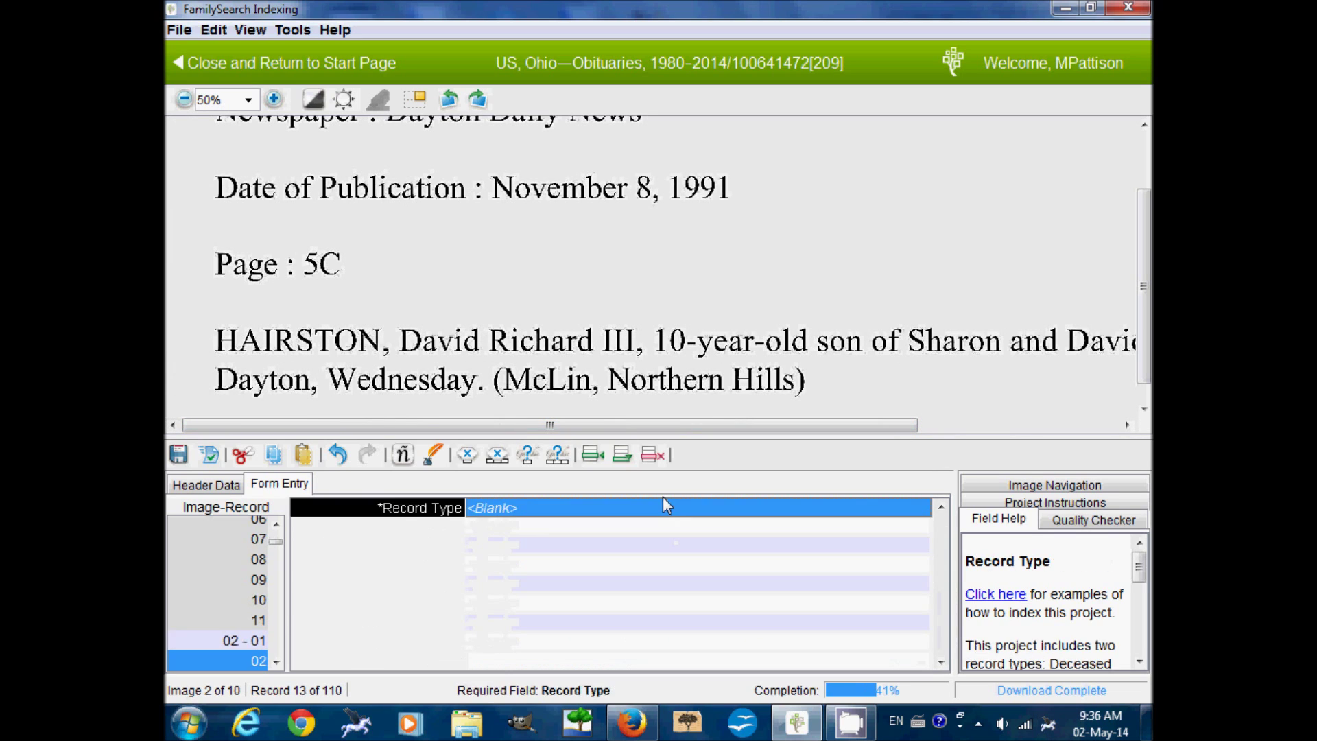
- Create an Other record with relationship Parent and the mother's given name and surname
click(903, 510)
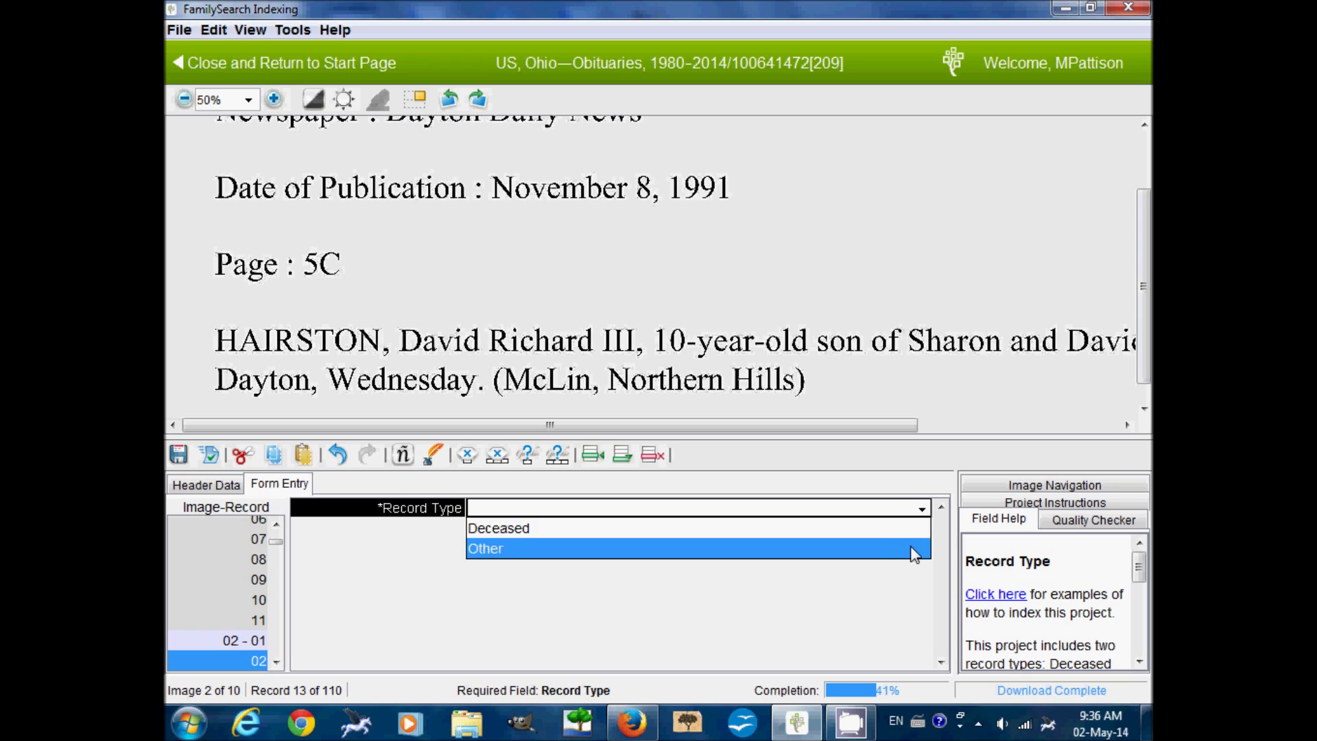
click(915, 549)
key(Tab)
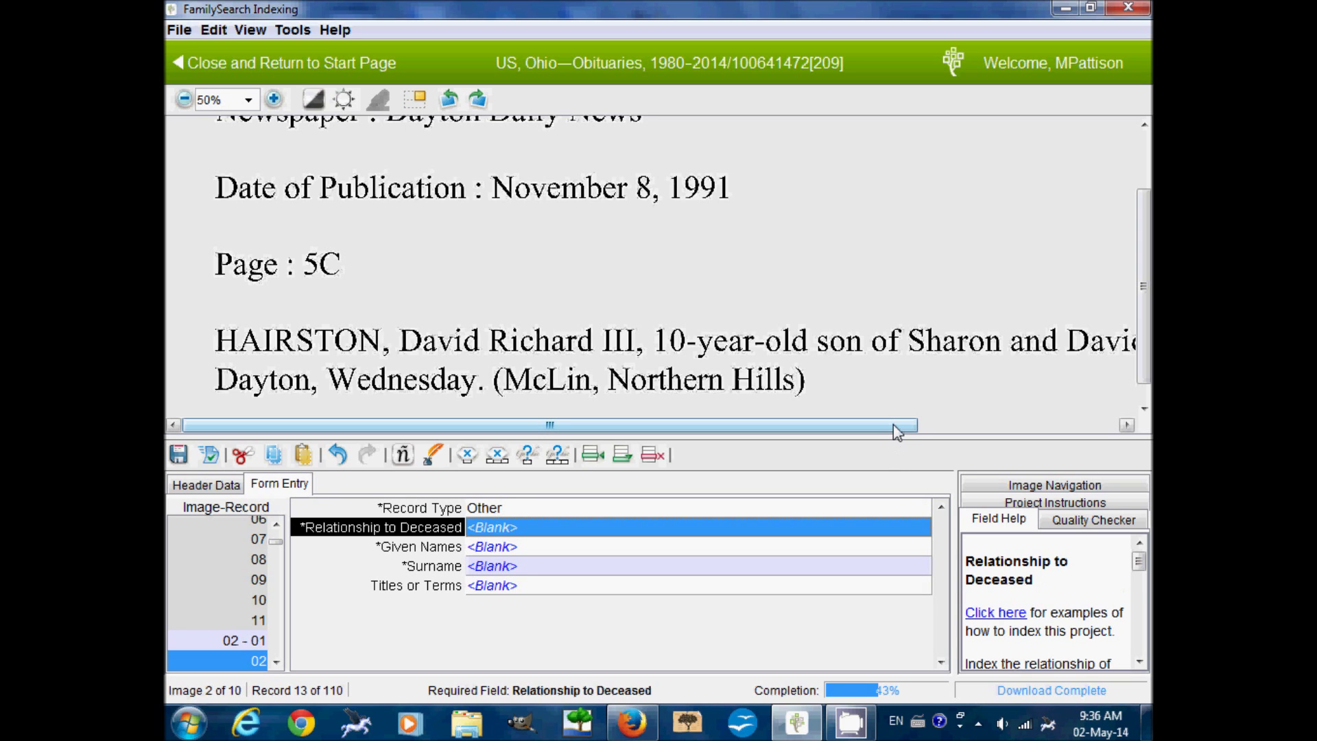
drag(977, 376, 779, 373)
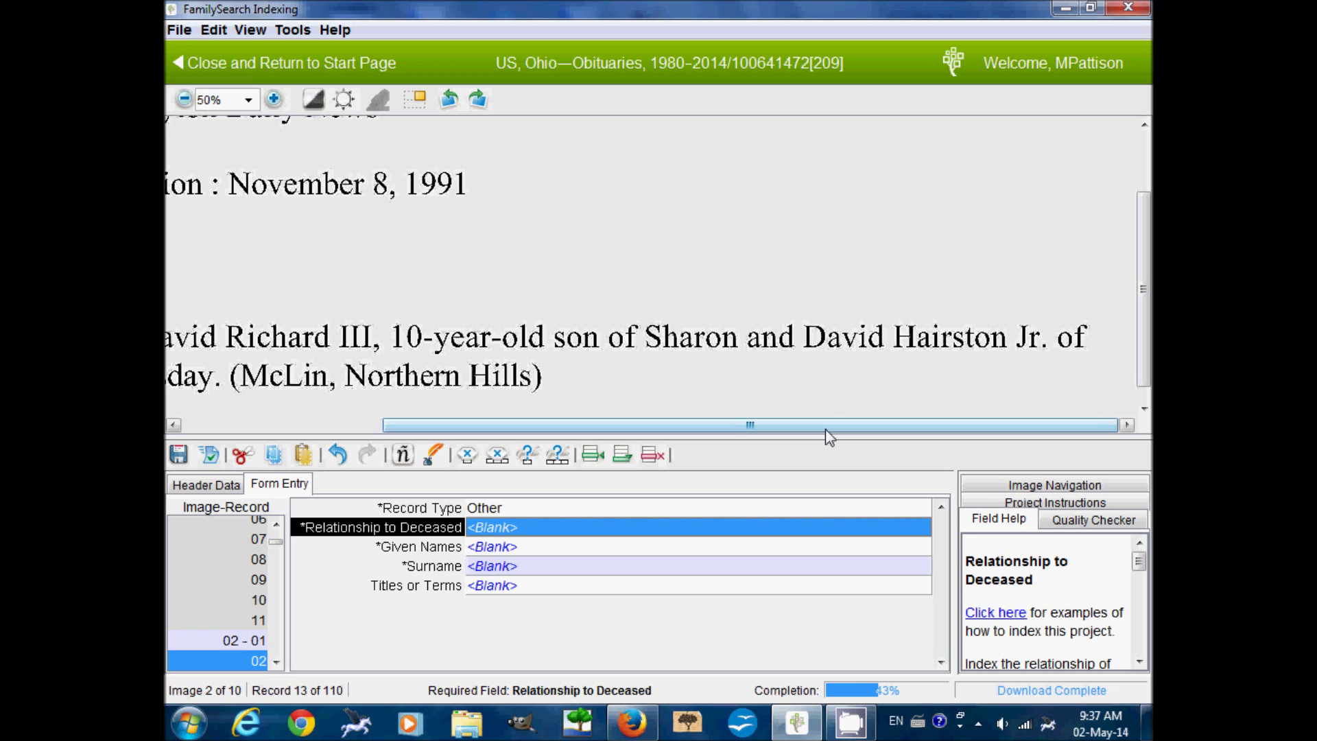
text(Parent)
key(Tab)
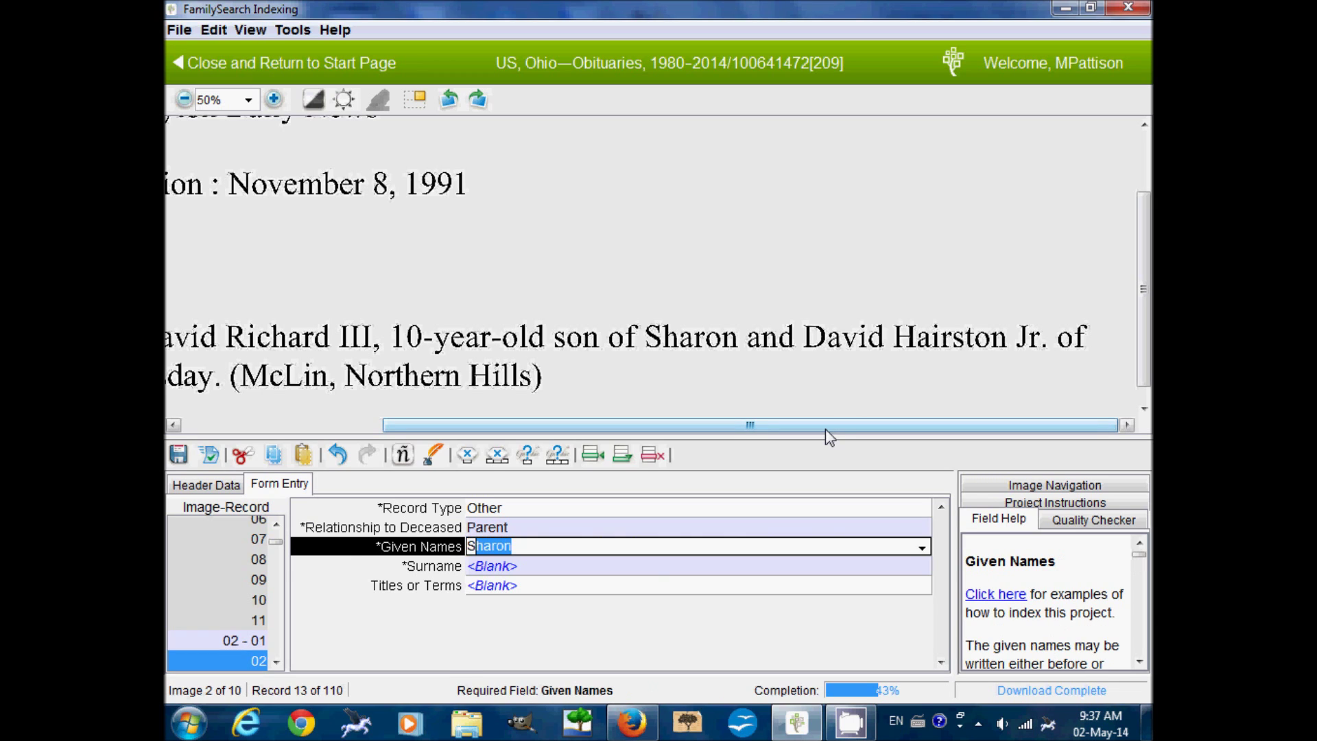
key(Tab)
key(Tab)
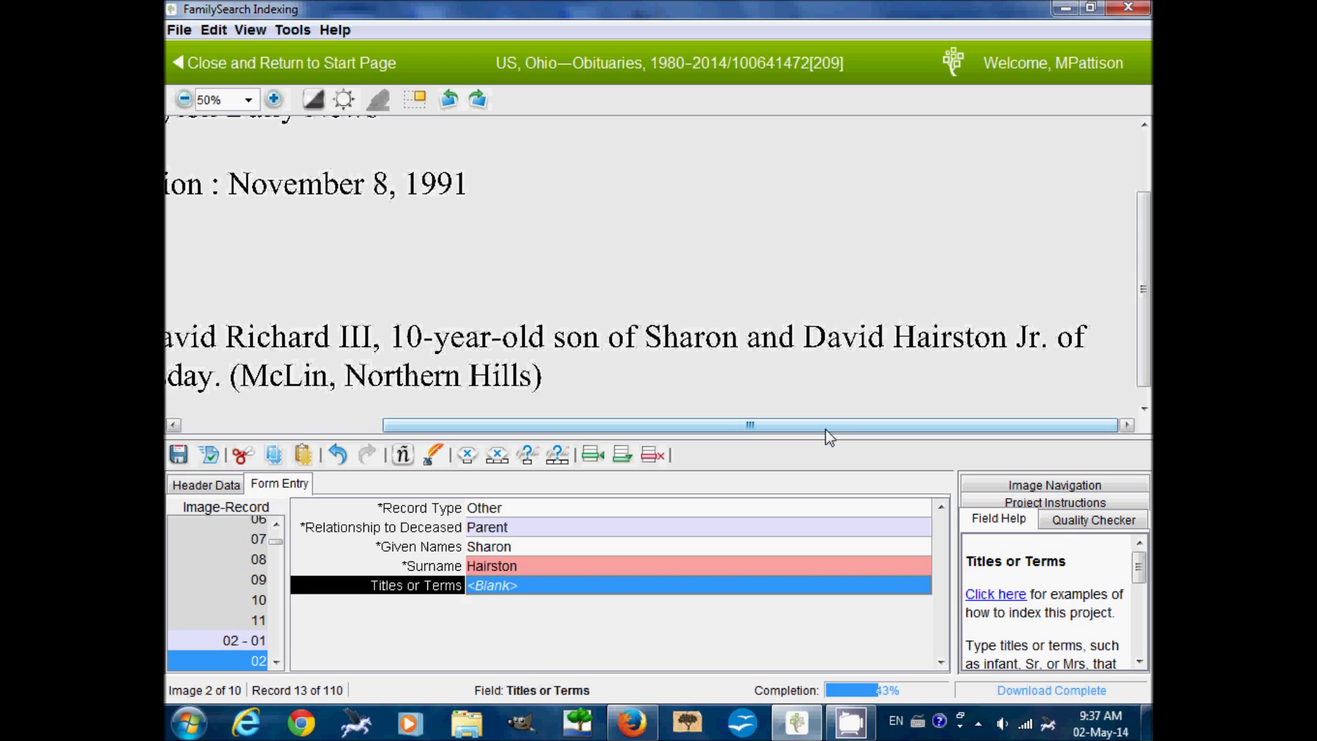
key(Tab)
- Add a second Parent record with the father's given name, surname and title Jr
text(O)
key(Tab)
text(P)
key(Tab)
text(D)
key(Tab)
key(shift+Tab)
key(Tab)
key(Tab)
text(Jr)
drag(825, 425, 615, 456)
- Mark the remaining empty records blank to reach image 3
click(616, 456)
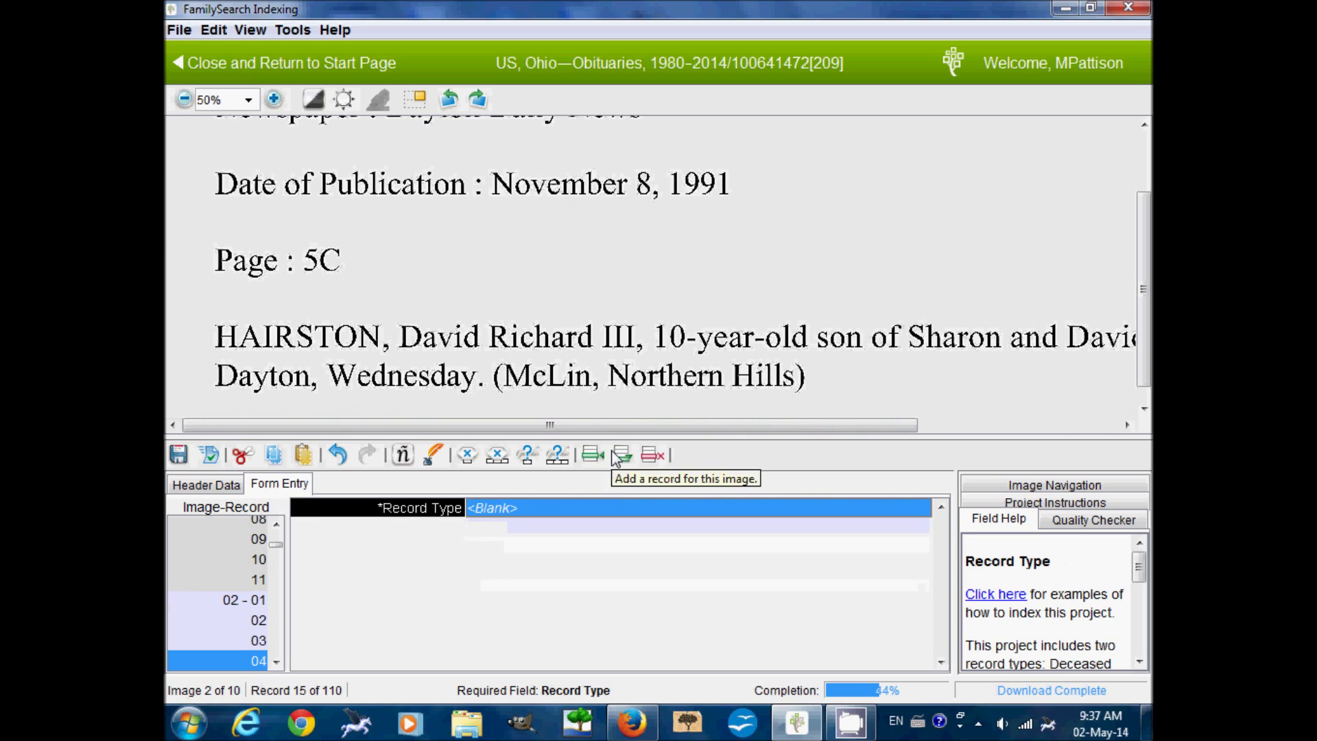
click(504, 464)
click(504, 463)
click(503, 463)
click(504, 462)
click(504, 463)
click(503, 462)
click(502, 461)
click(503, 461)
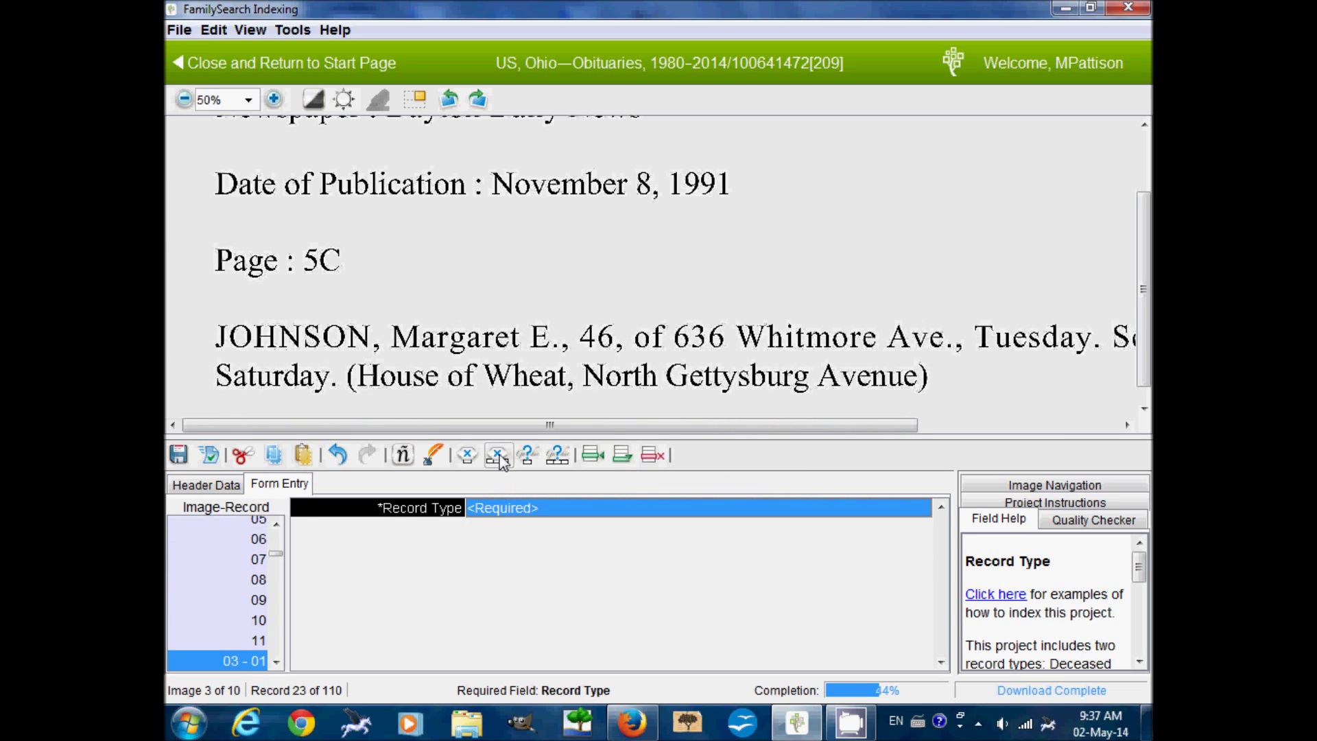